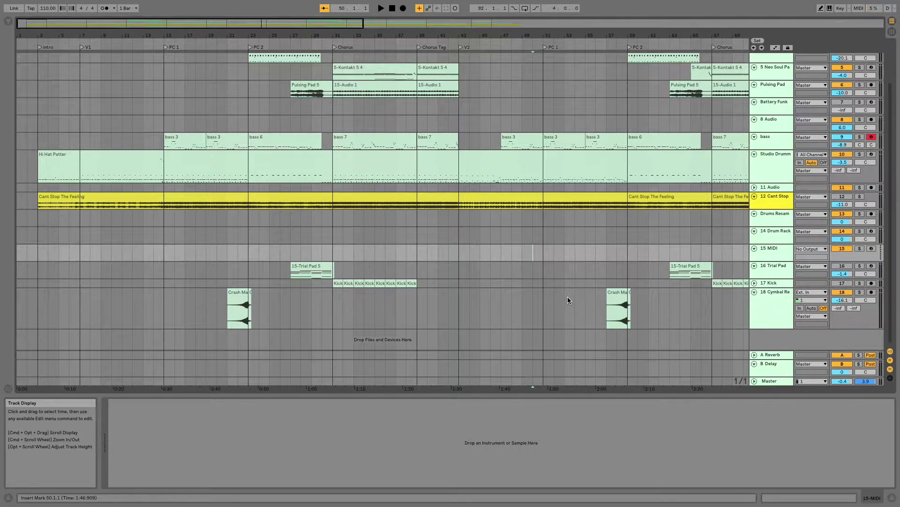
- Delete the unused Piano and Battery Funk tracks from the arrangement
scroll(680, 291, "up", 3)
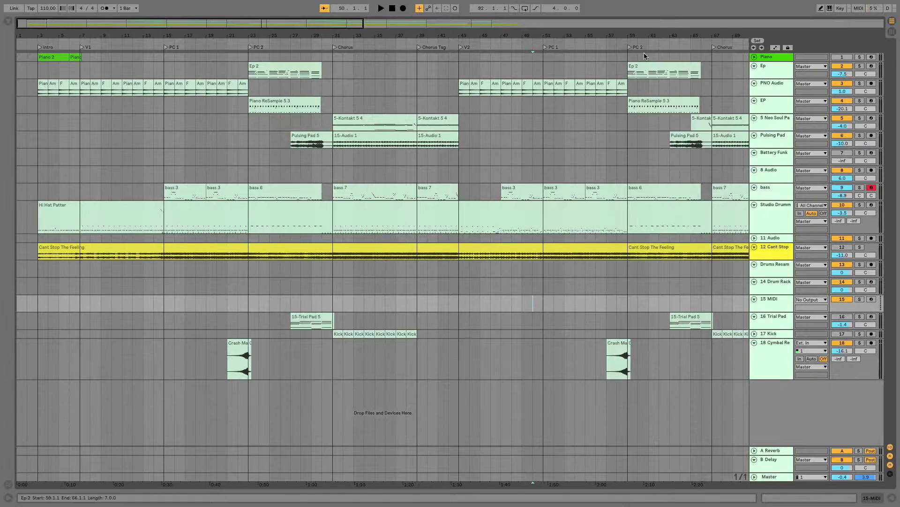
scroll(747, 159, "right", 5)
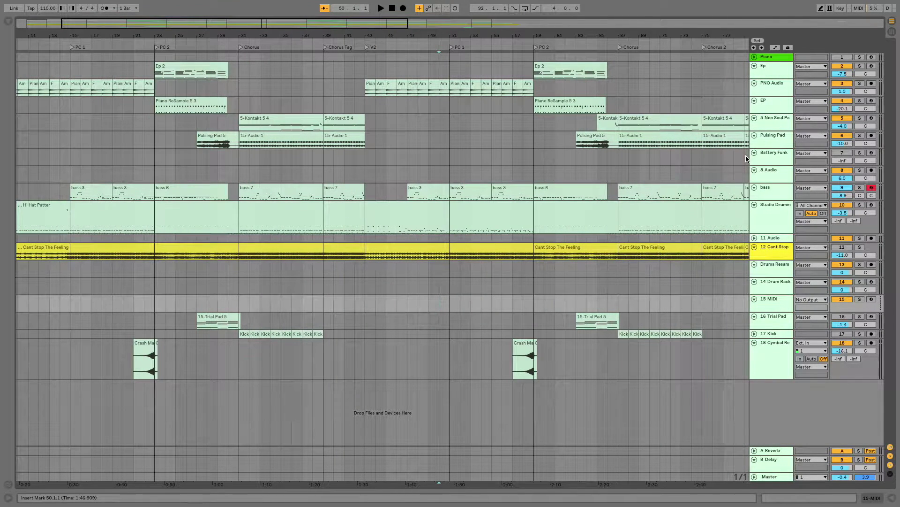
left_click(776, 57)
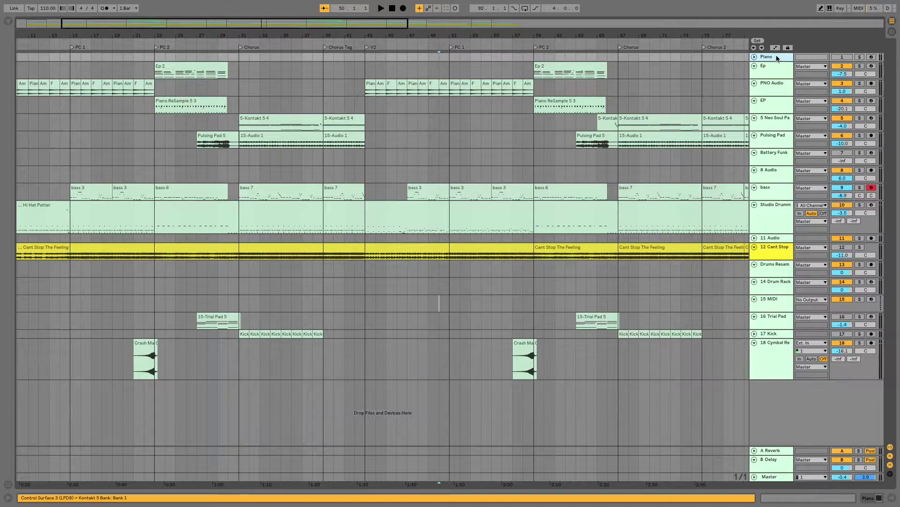
key("Delete")
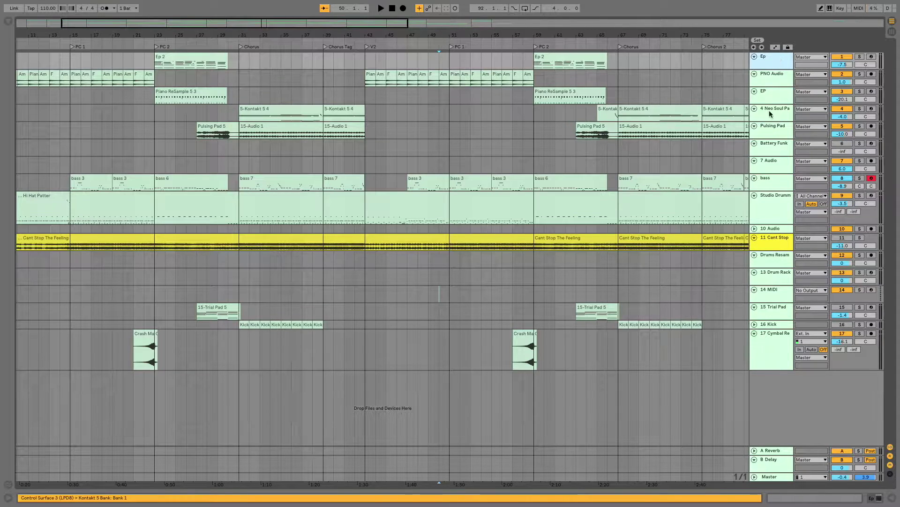
left_click(781, 152)
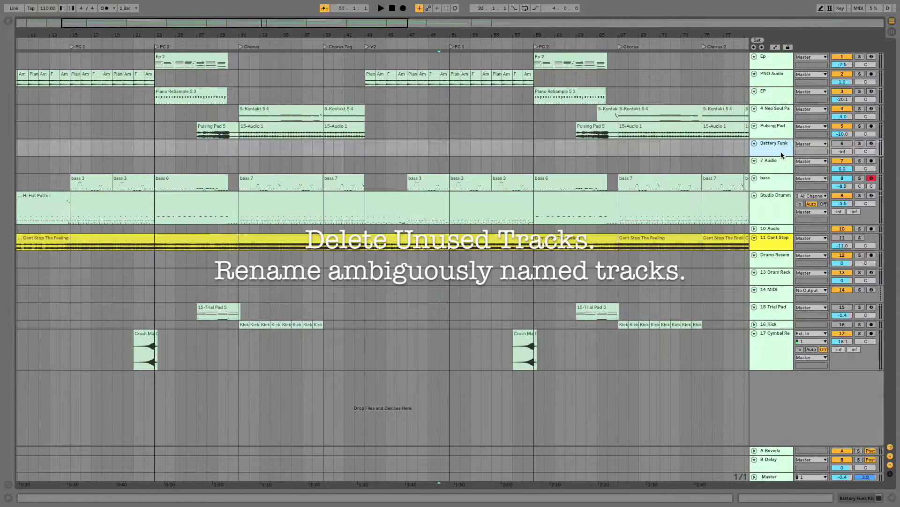
key("Delete")
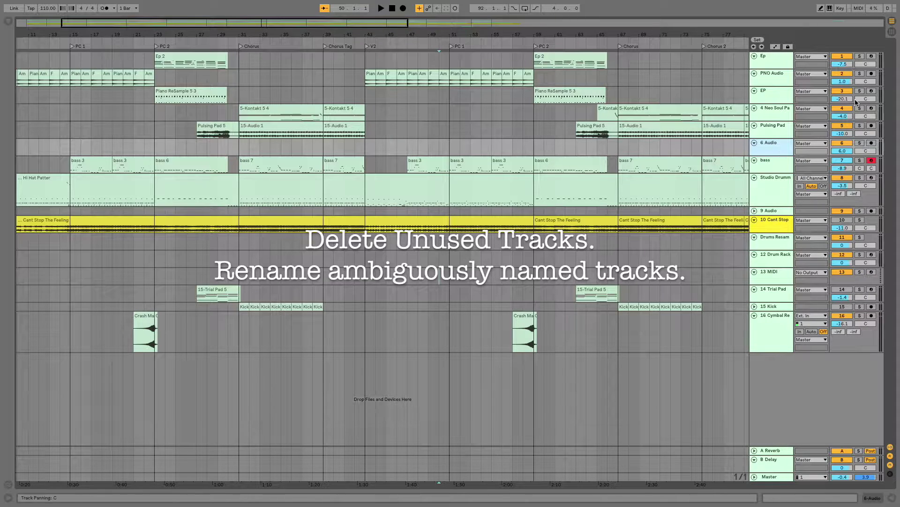
- Check the full arrangement for clips and delete the empty 6 Audio track above the bass track
left_click(726, 328)
key("minus")
key("minus")
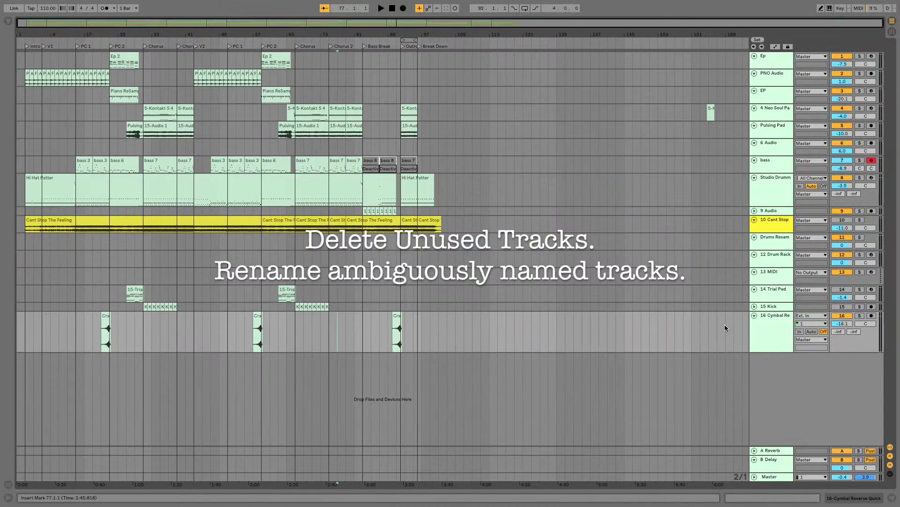
left_click(772, 164)
left_click(770, 151)
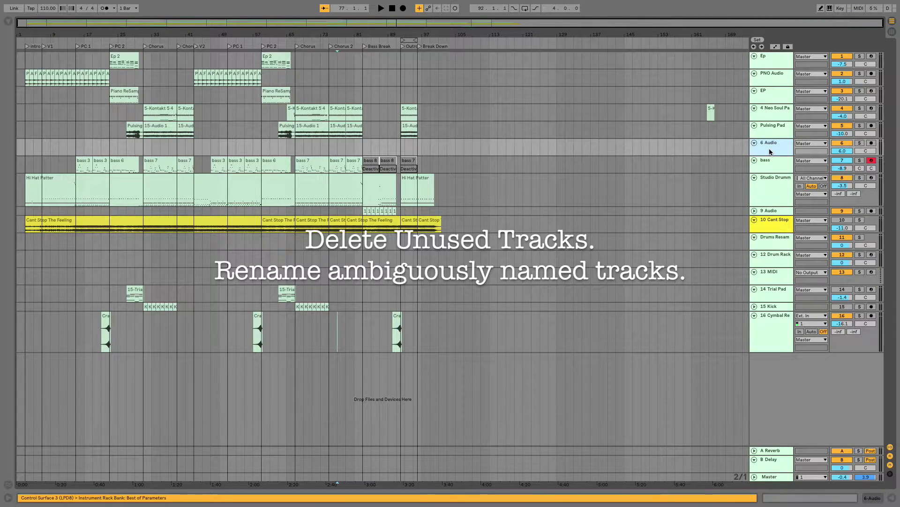
key("Delete")
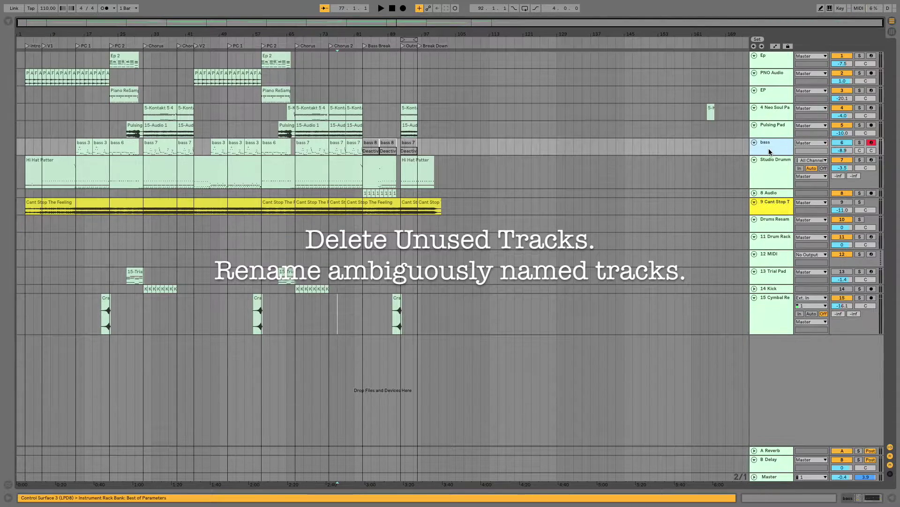
- Rename the 8 Audio track below Studio Drummer as Resampled Drums
double_click(773, 197)
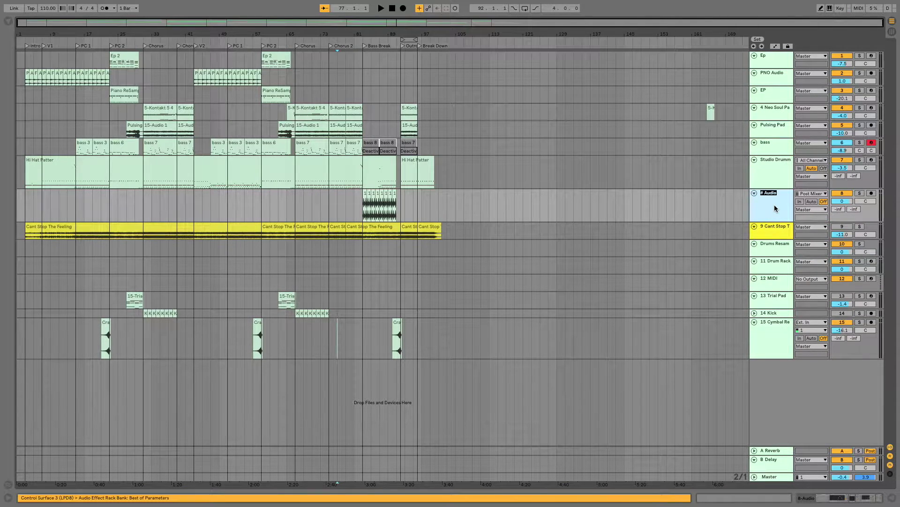
type("Resampled Dr")
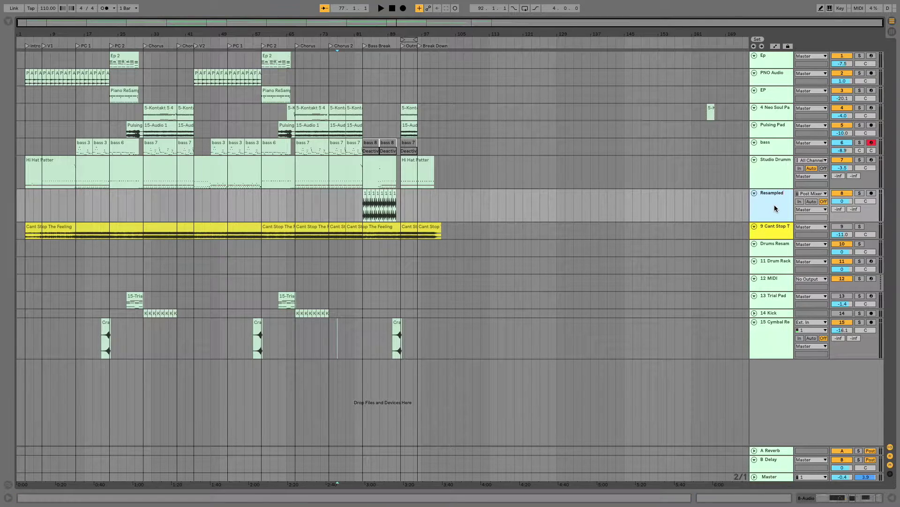
key("Return")
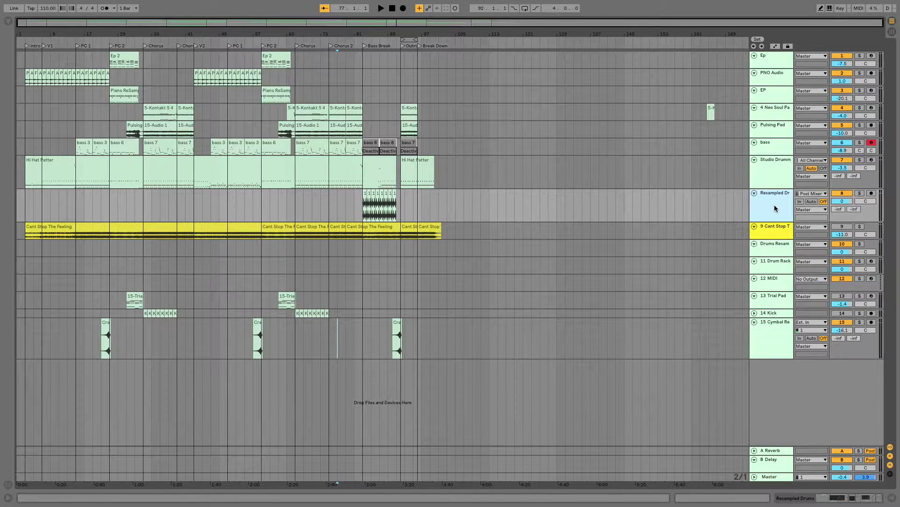
- Rename the yellow Cant Stop The Feeling track as Reference Track and make it slightly taller
left_click(776, 229)
type("Reference Track")
key("Return")
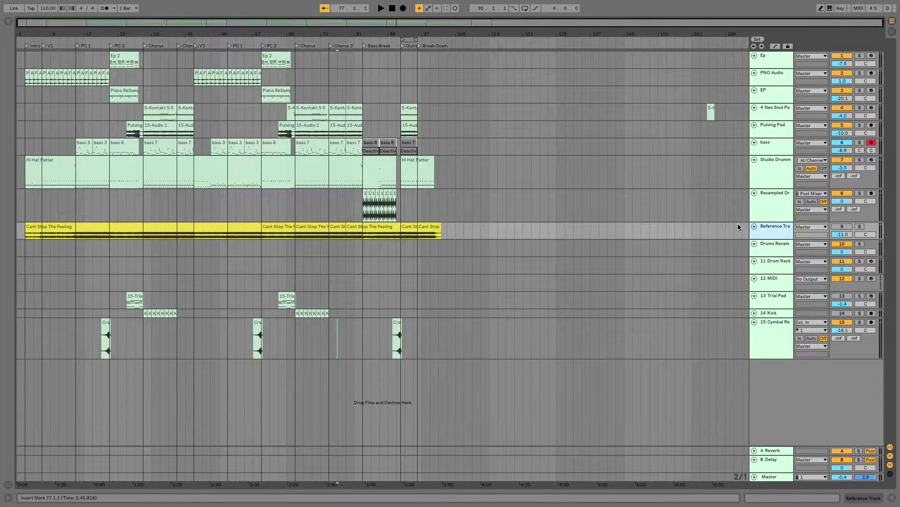
mouse_move(780, 238)
left_mouse_down()
mouse_move(780, 262)
mouse_move(781, 246)
left_mouse_up()
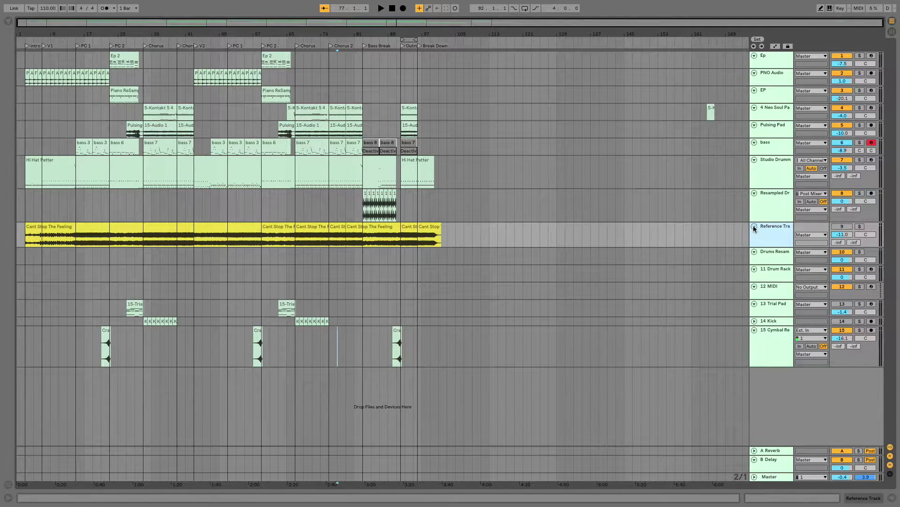
- Delete the Drums Resample, Drum Rack, MIDI, Trial Pad and Kick tracks, and slightly reduce the Cymbal Reverse track's height
left_click(772, 252)
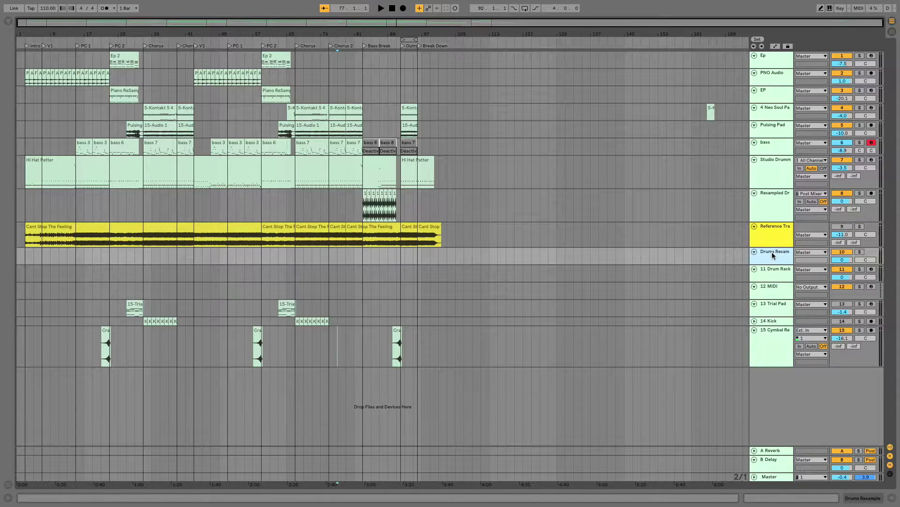
key("Delete")
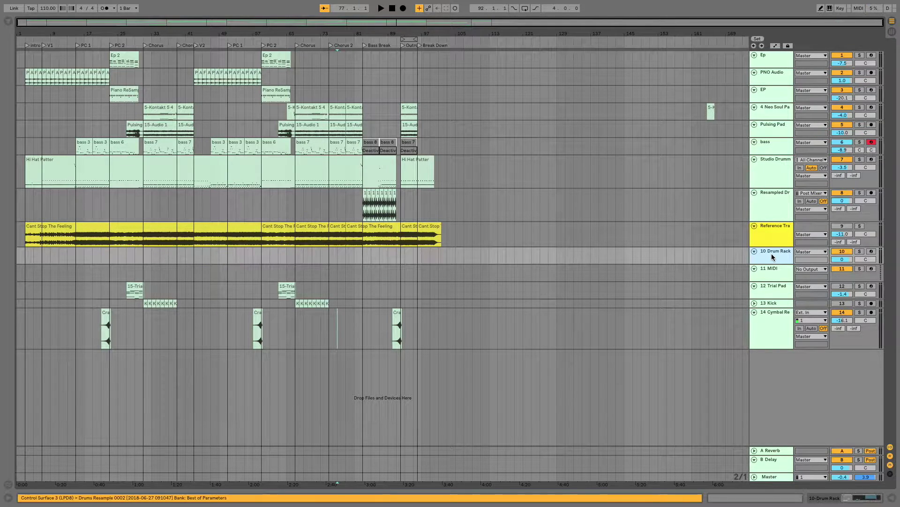
key("Delete")
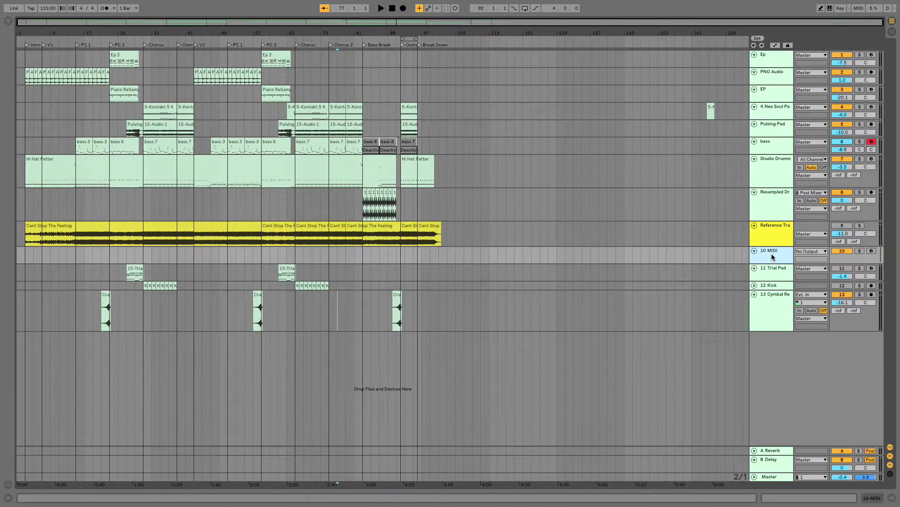
key("Delete")
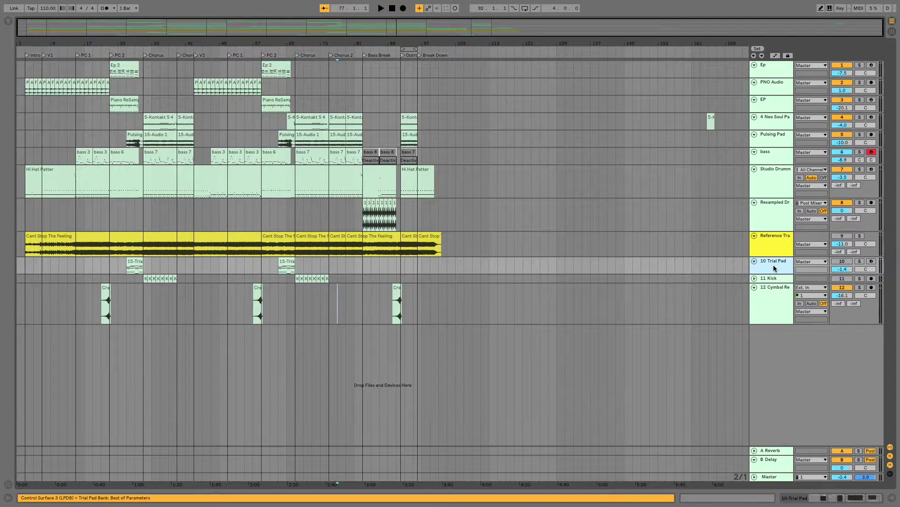
key("Delete")
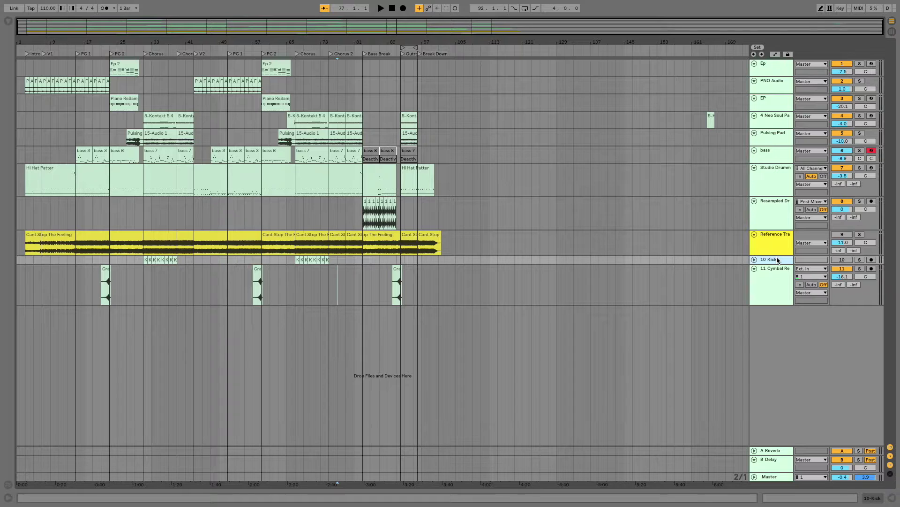
key("Delete")
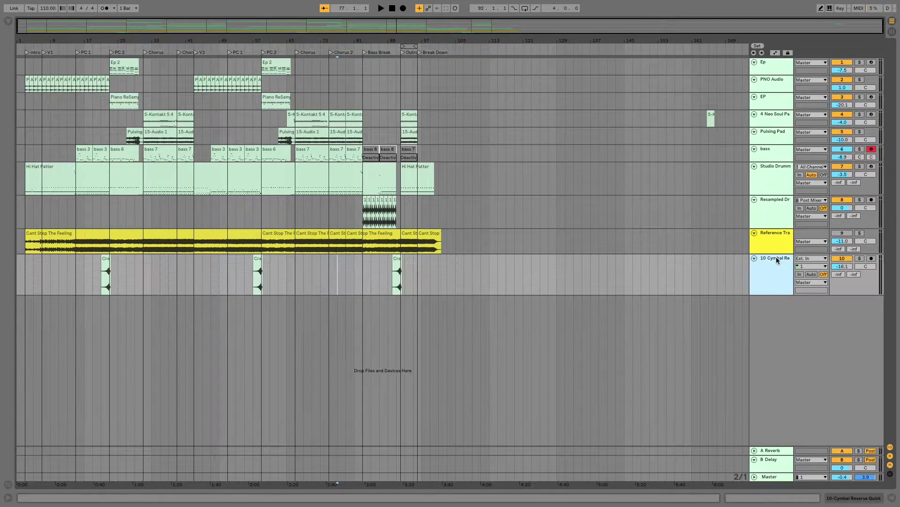
left_click_drag(773, 293, 771, 284)
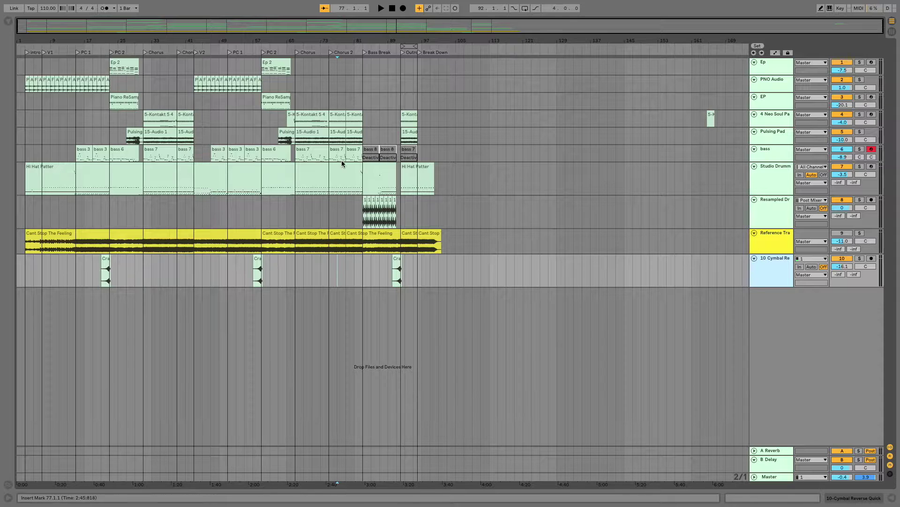
- Reactivate the three deactivated bass clips in the Bass Break and Outro sections
left_click(371, 159)
left_click(373, 150)
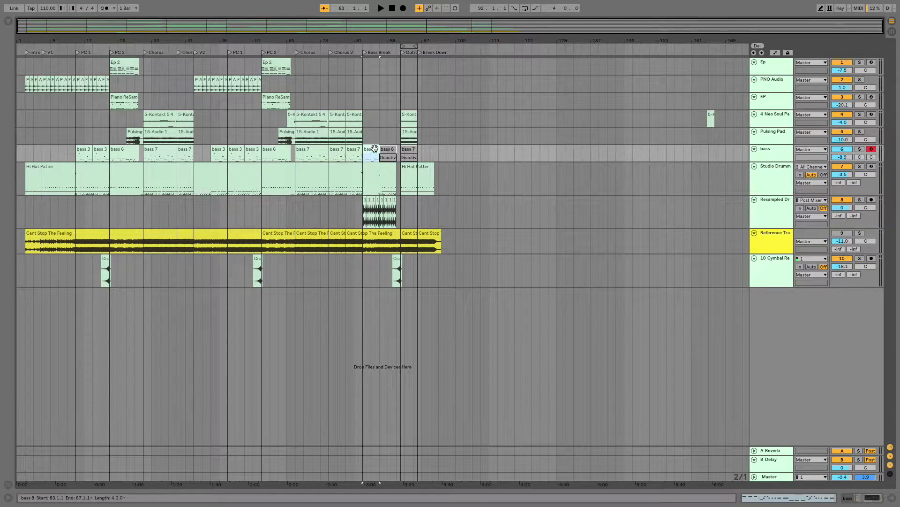
left_click(387, 150)
key("0")
left_click(407, 150)
key("0")
- Export the whole song from the Intro to the end of the reference clips as All Individual Tracks, with MP3 encoding off
left_click(24, 67)
left_click_drag(24, 67, 444, 276)
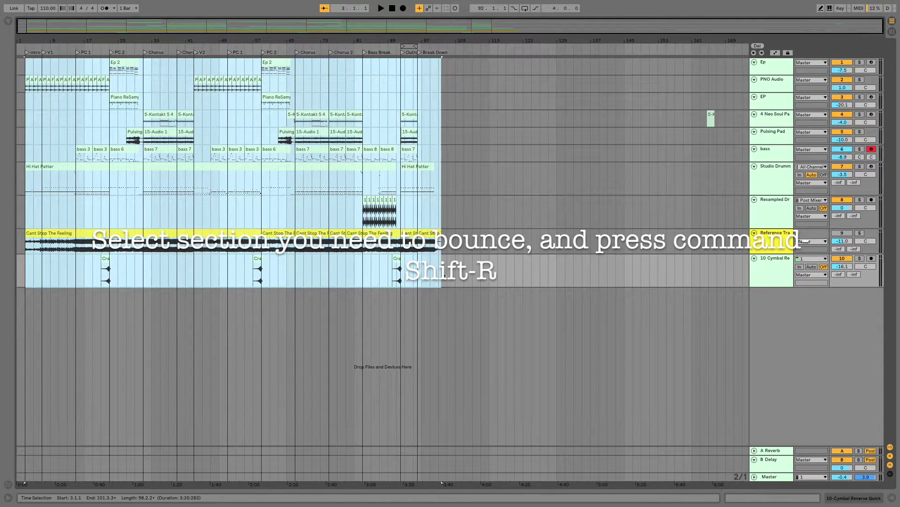
key("super+shift+r")
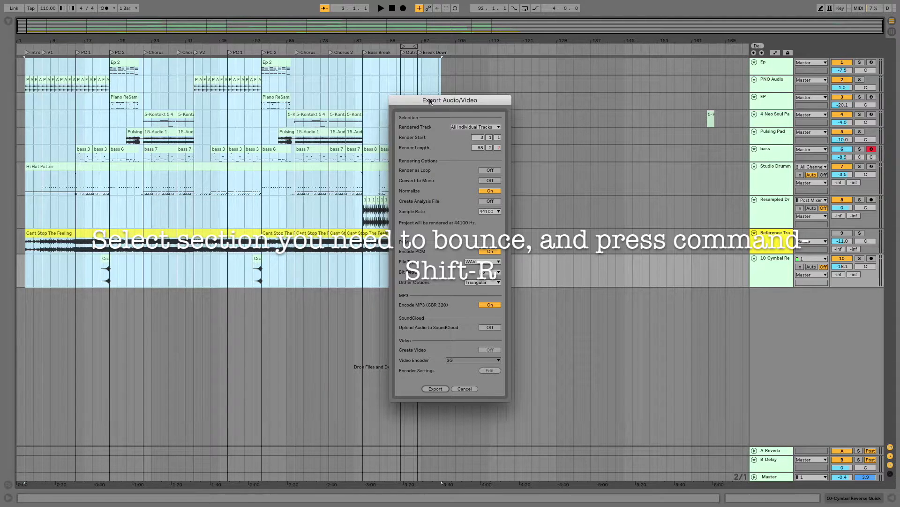
left_click(486, 128)
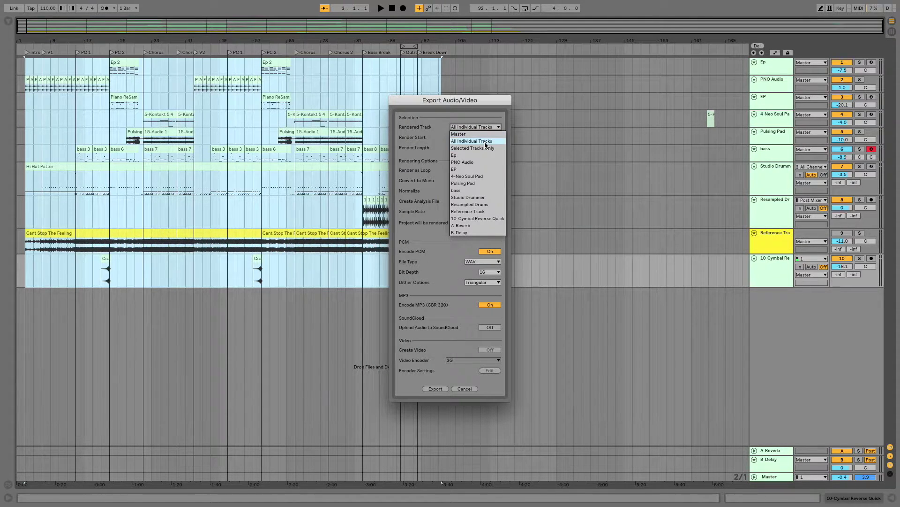
left_click(485, 141)
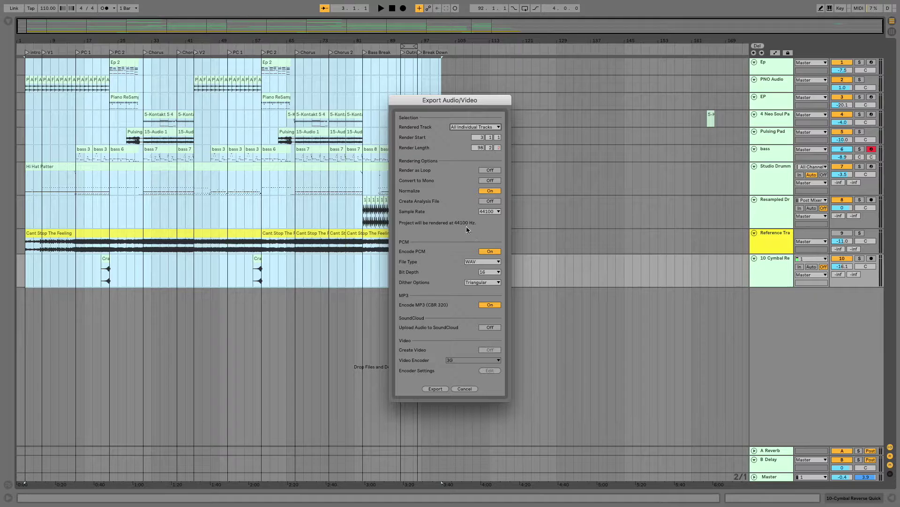
left_click(497, 306)
left_click(440, 389)
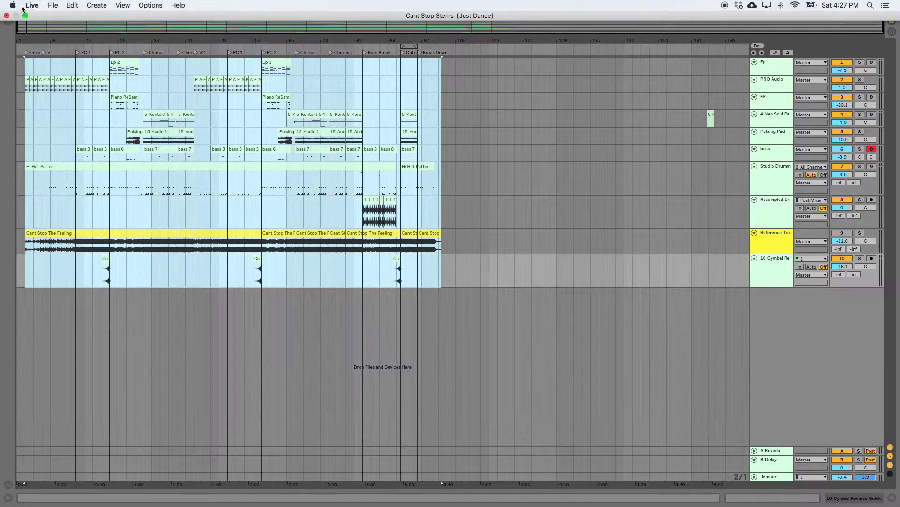
- Leave full screen, open the Stems folder on the desktop and enlarge its window to show the full file names
left_click(26, 15)
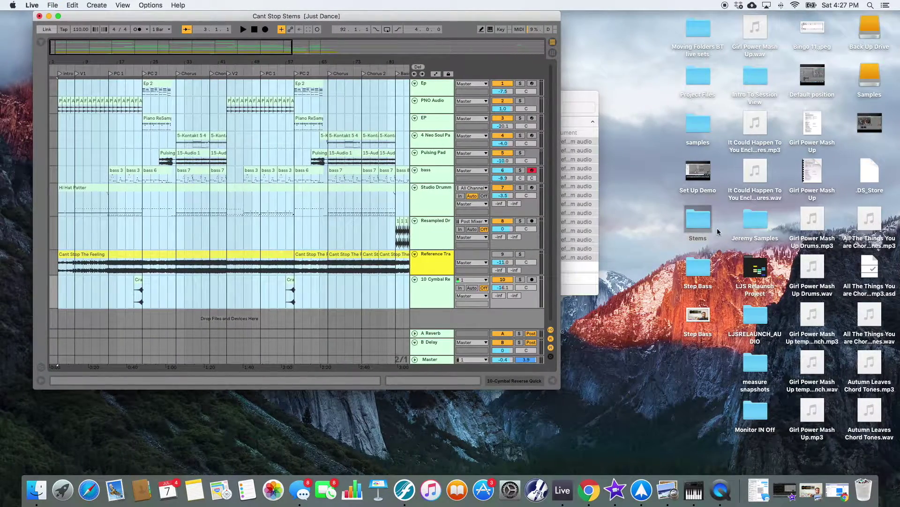
double_click(703, 218)
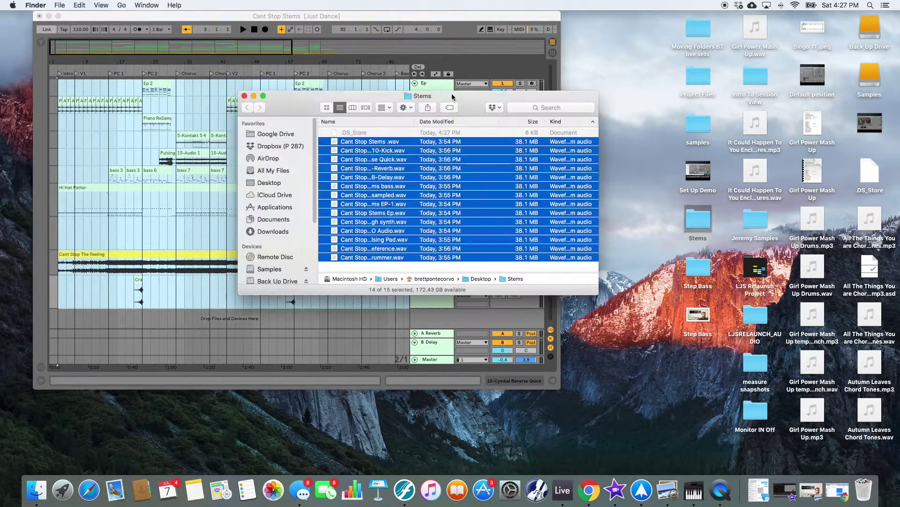
left_click_drag(292, 100, 282, 26)
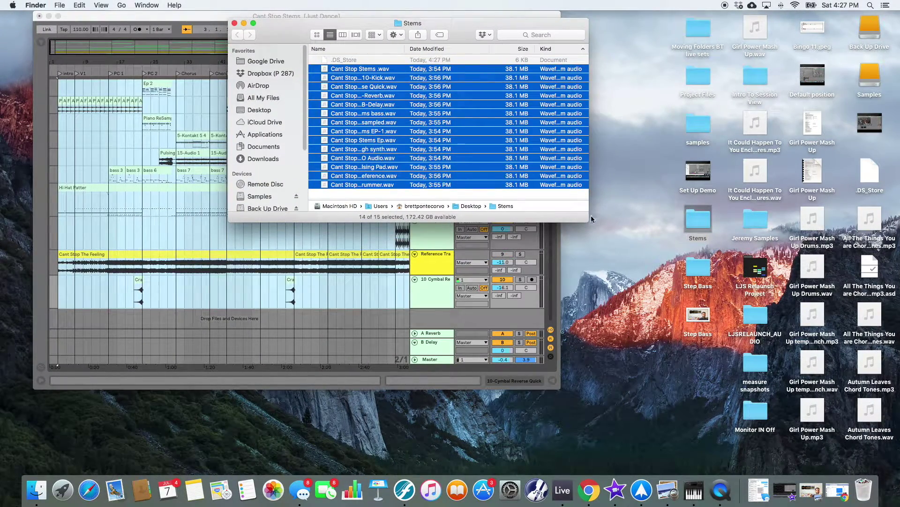
left_click_drag(590, 221, 791, 312)
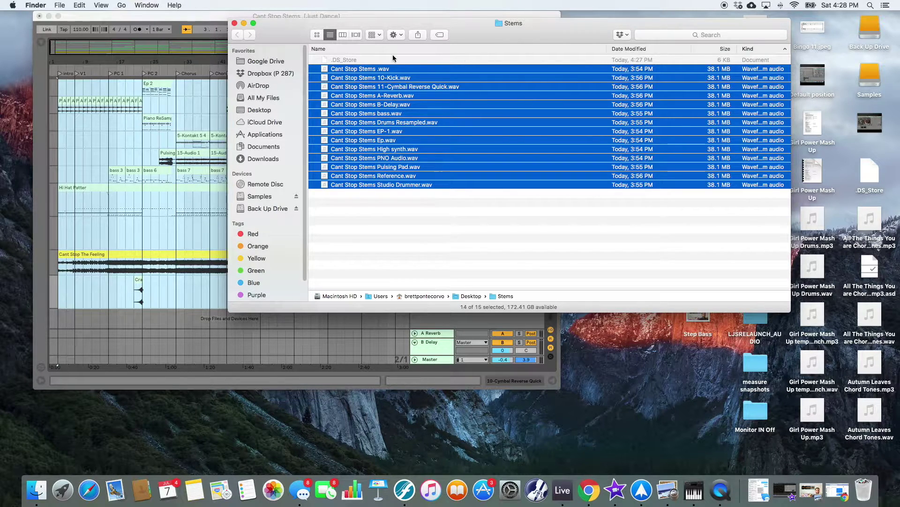
- Batch-rename the selected stem files, replacing the text "Cant Stop Stems" with nothing, and clear the selection
right_click(376, 72)
left_click(419, 151)
left_click(445, 65)
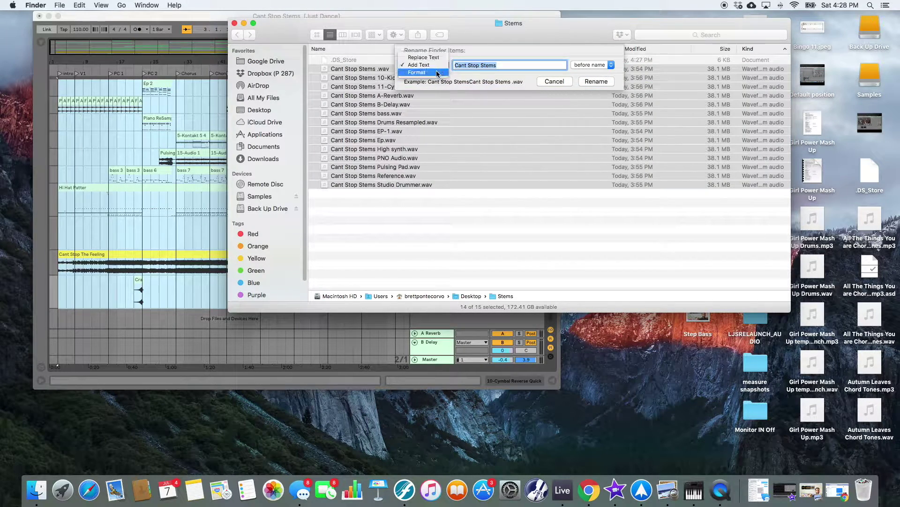
left_click(424, 57)
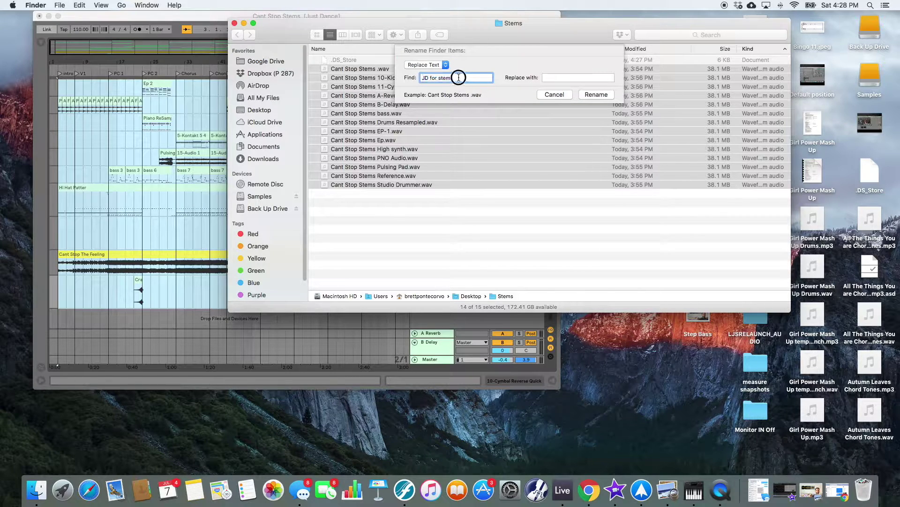
type("Cnt")
key("BackSpace")
type("ant Stop Stems")
left_click(597, 95)
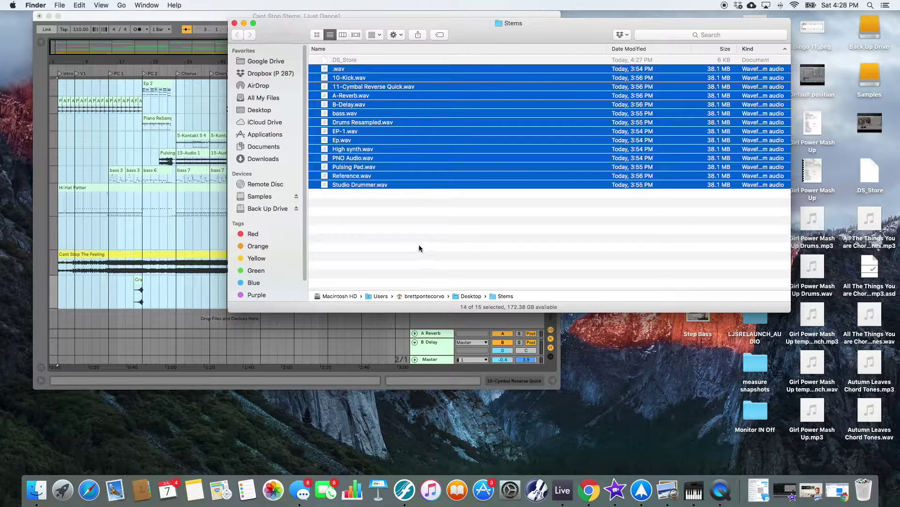
left_click(408, 221)
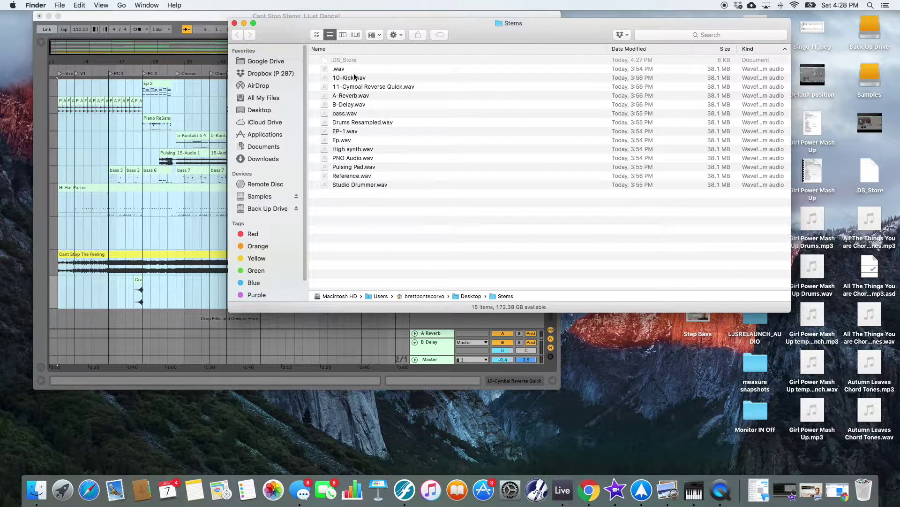
- Move the unnamed ".wav" stem file to the trash and place the Stems window beside the Live window
left_click(338, 70)
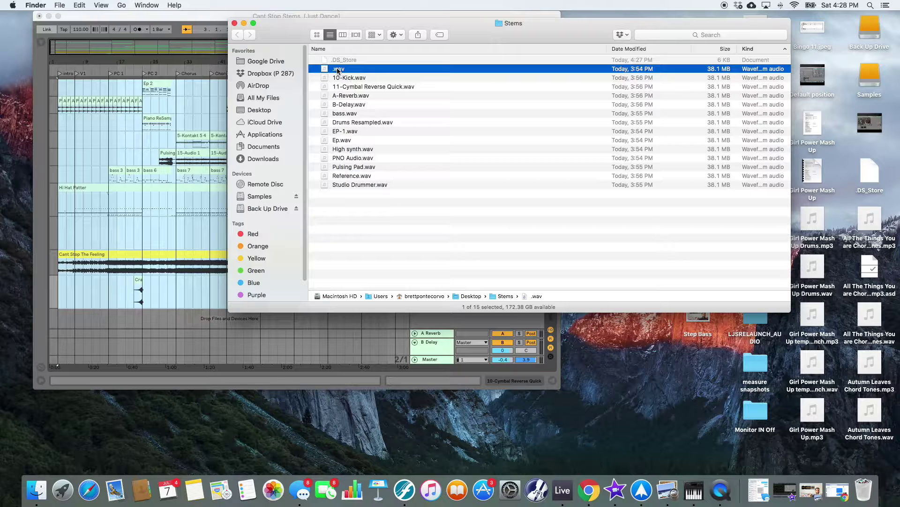
left_click_drag(338, 70, 867, 500)
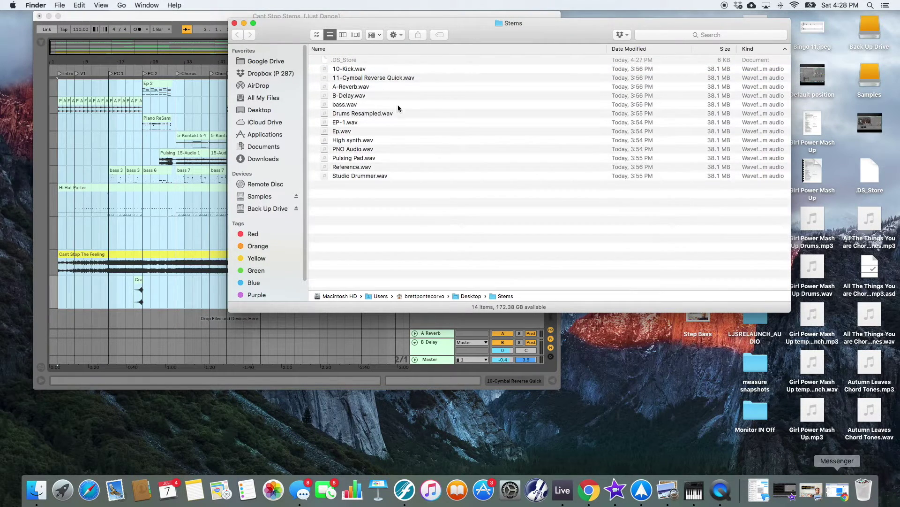
left_click_drag(283, 30, 610, 30)
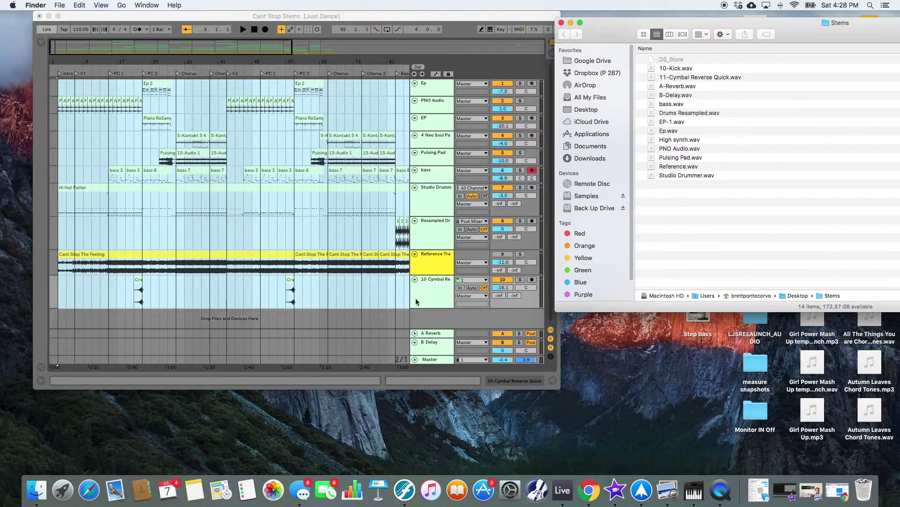
- Select all the arrangement tracks from Ep to 10 Cymbal Reverse in Live and fold them together
left_click(435, 306)
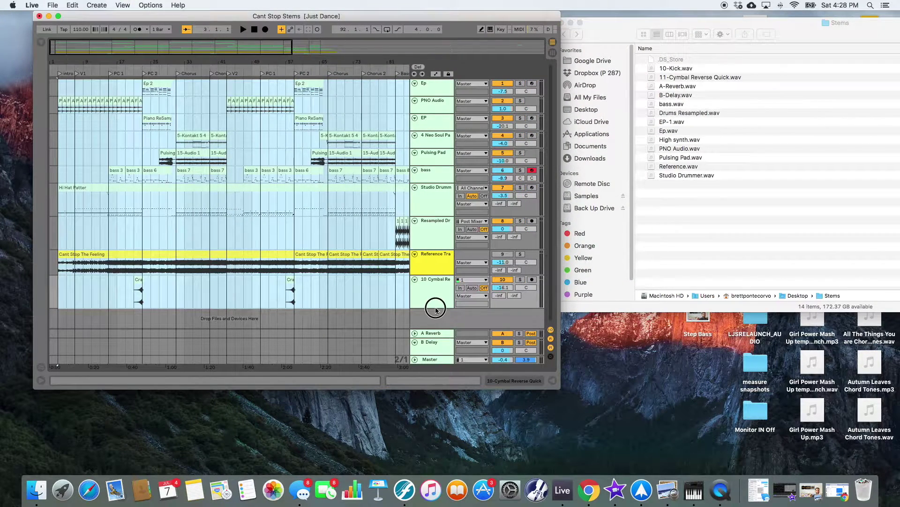
left_click(441, 91)
left_click(436, 294, "shift")
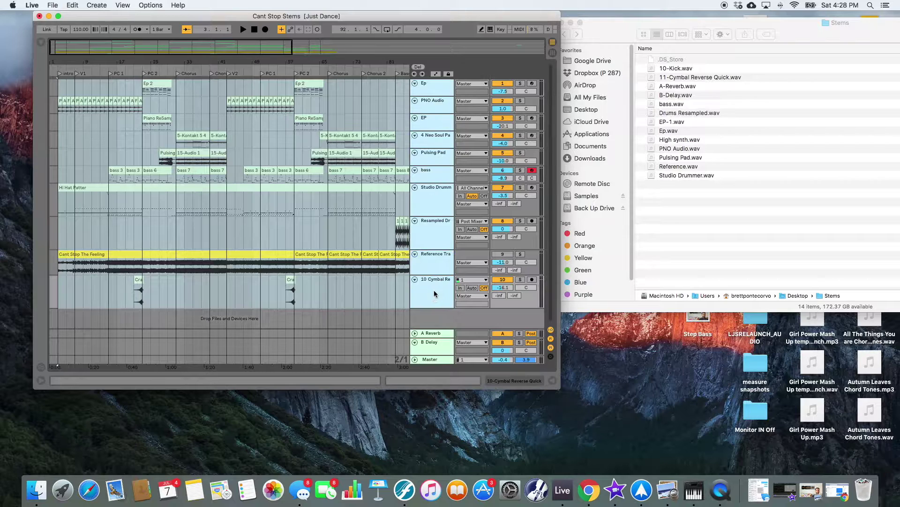
left_click_drag(434, 308, 435, 280)
key("u")
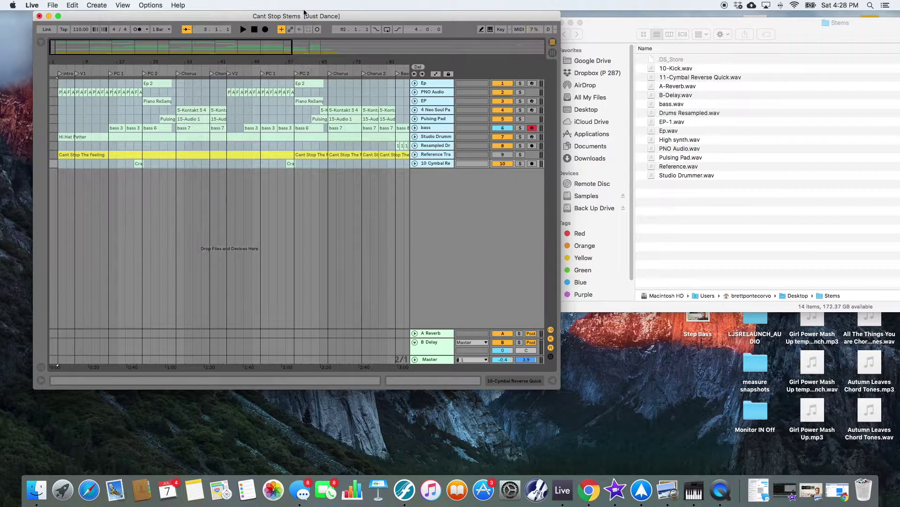
- Import the stem files from 10-Kick.wav to Studio Drummer.wav into the arrangement at 3.1.1, each on its own new audio track
left_click(667, 72)
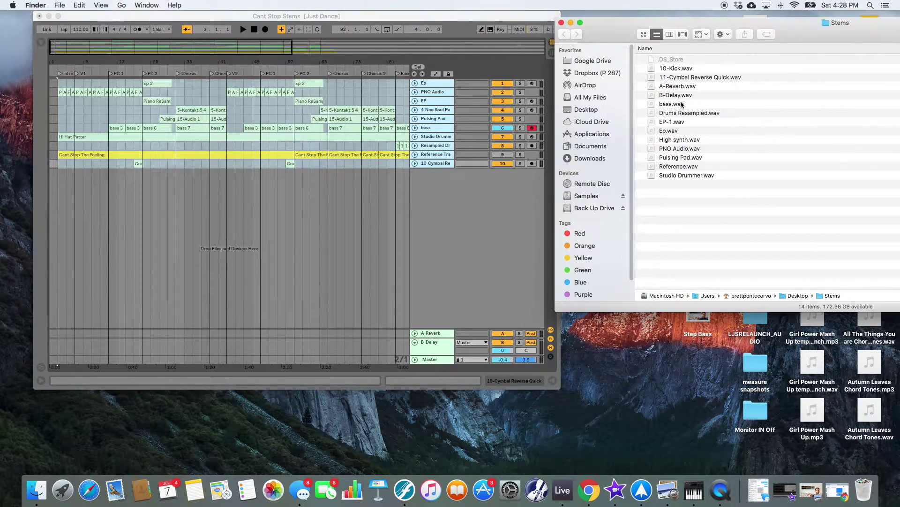
left_click(677, 69)
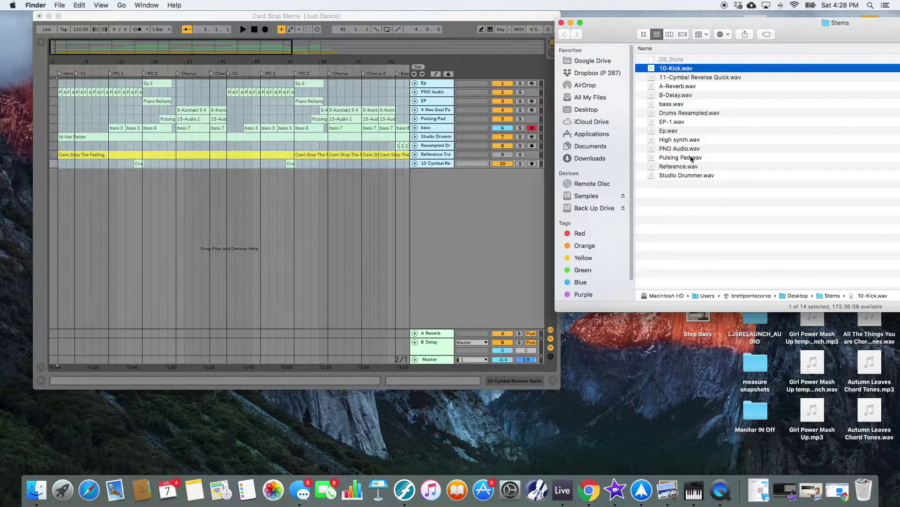
left_click(693, 176, "shift")
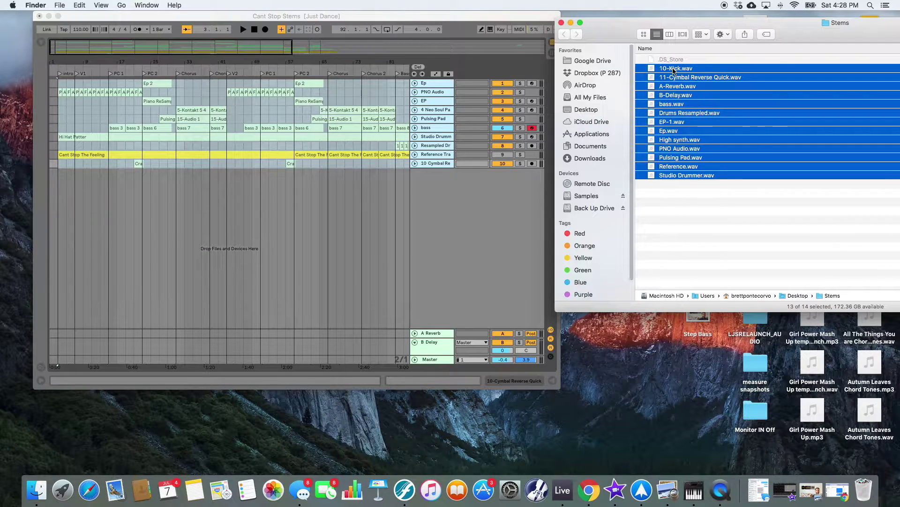
left_click_drag(674, 70, 59, 183)
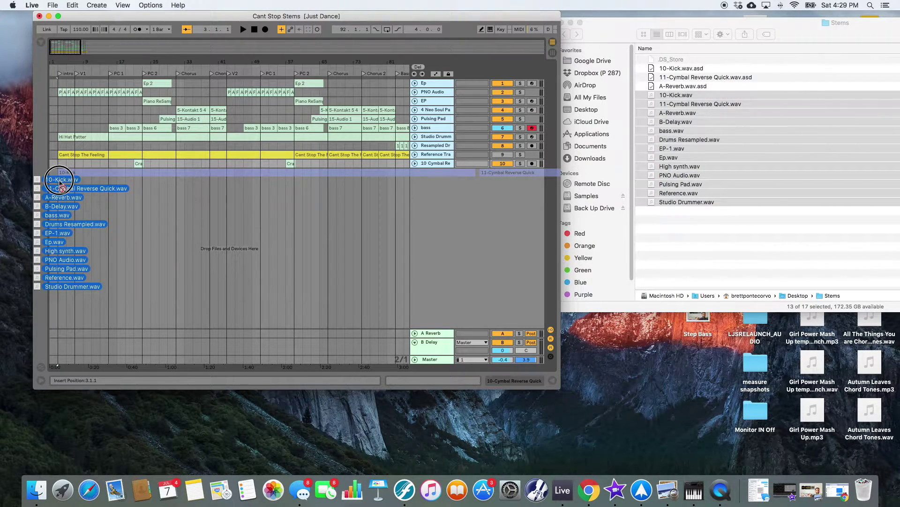
left_click_drag(59, 183, 59, 183)
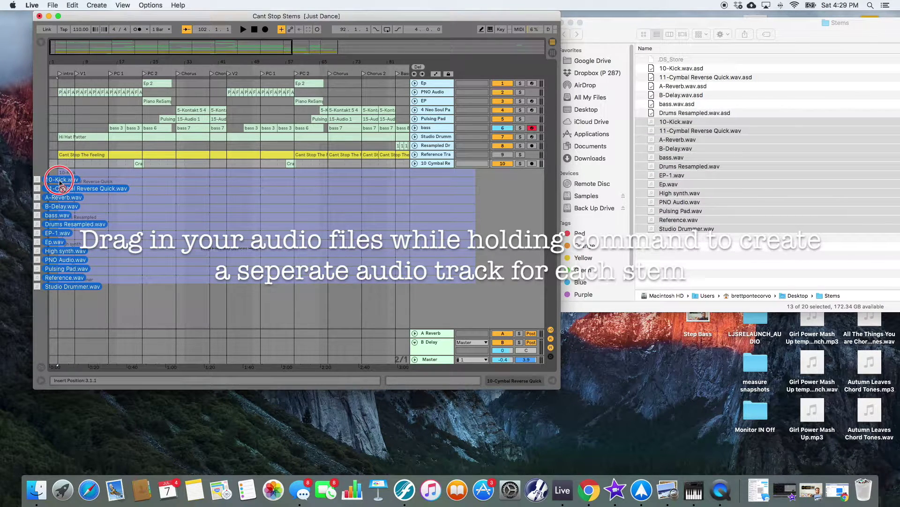
left_click_drag(59, 182, 58, 180)
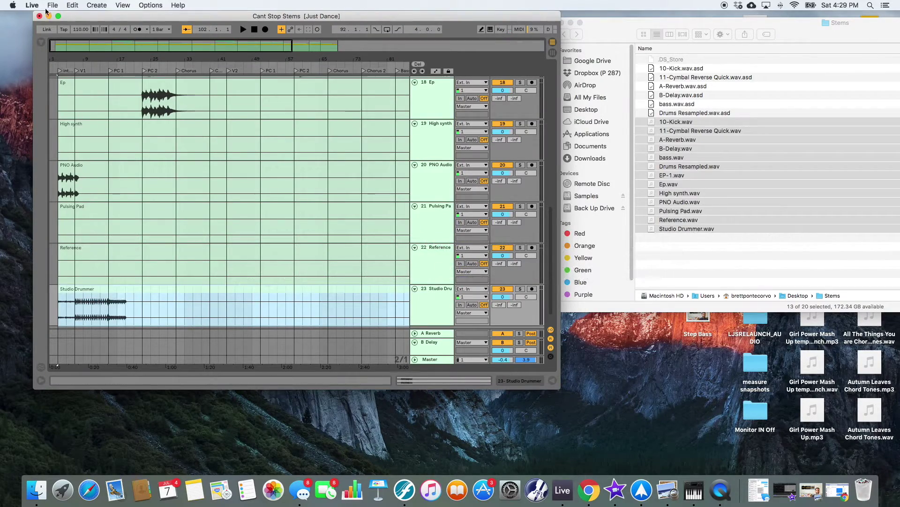
- Switch Live to full screen and look through the waveforms of the imported stem tracks
left_click(59, 17)
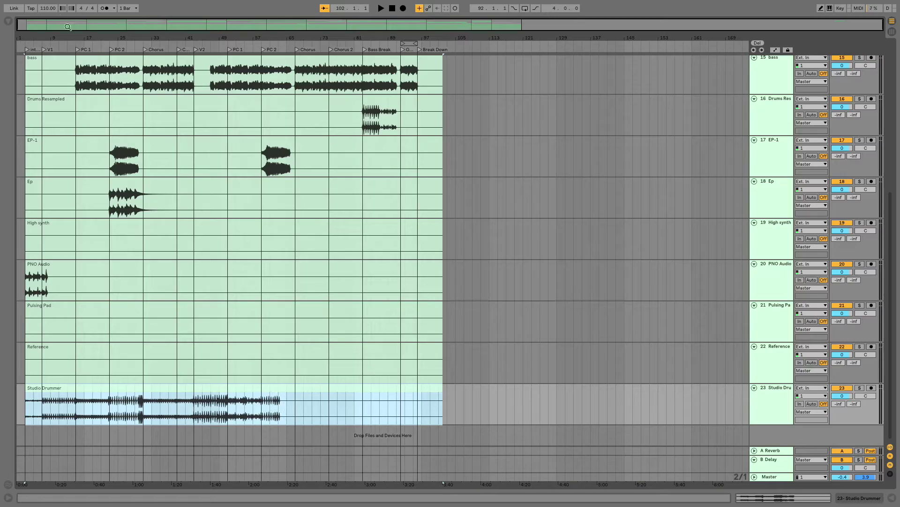
scroll(353, 301, "up", 5)
scroll(353, 300, "down", 5)
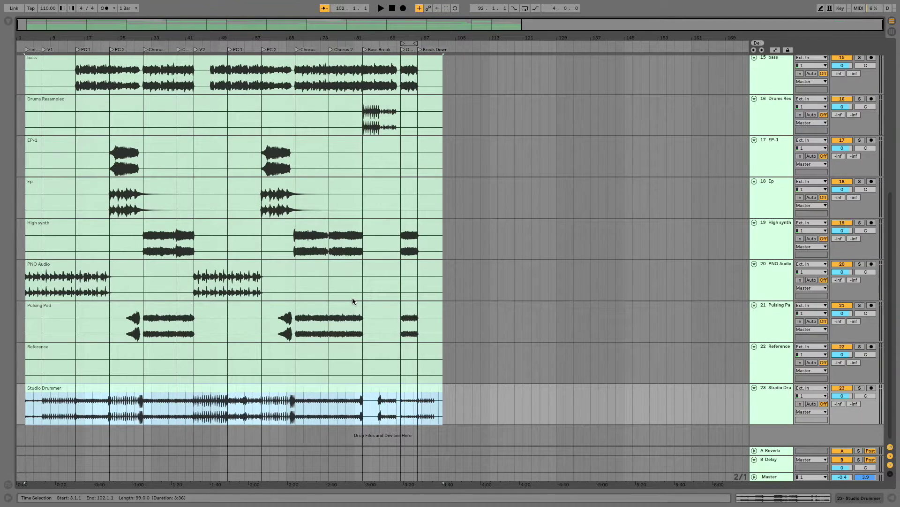
left_click(303, 131)
scroll(310, 183, "up", 2)
scroll(322, 193, "down", 2)
left_click(86, 350)
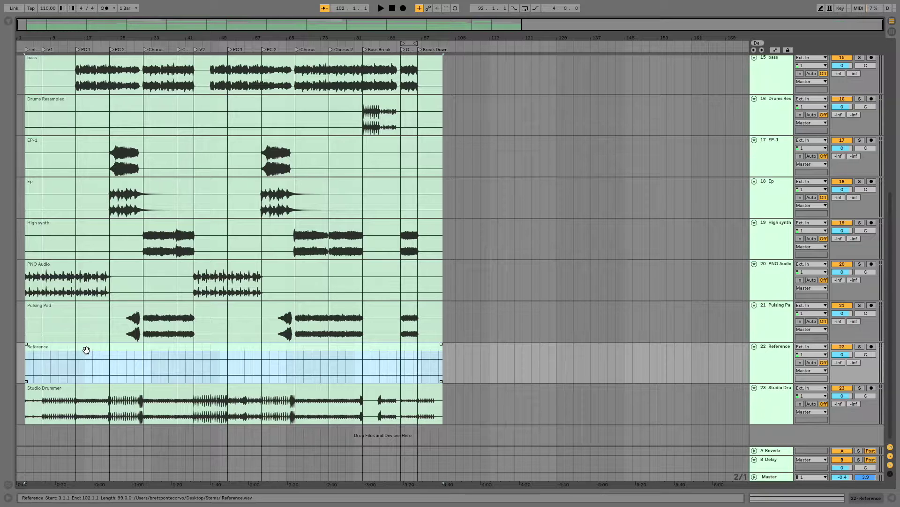
- Delete the imported 10-Kick and Reference stem tracks
scroll(90, 349, "up", 4)
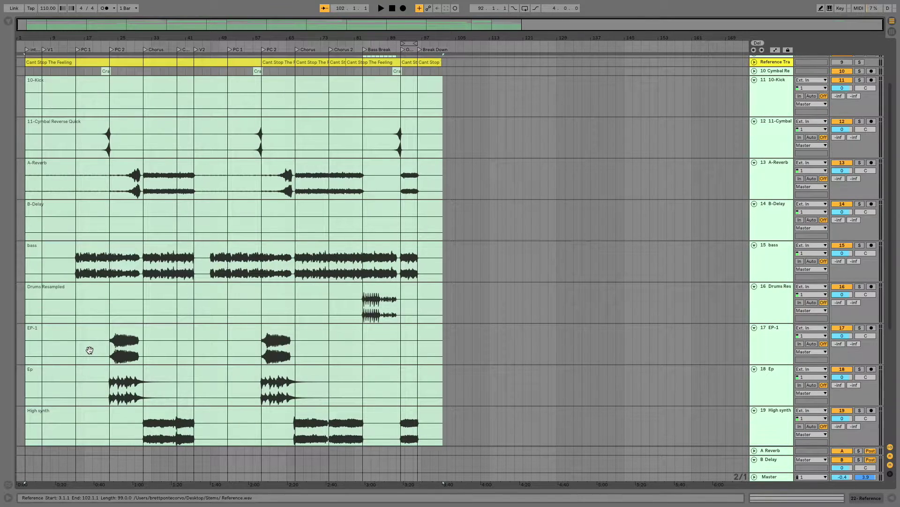
left_click(770, 97)
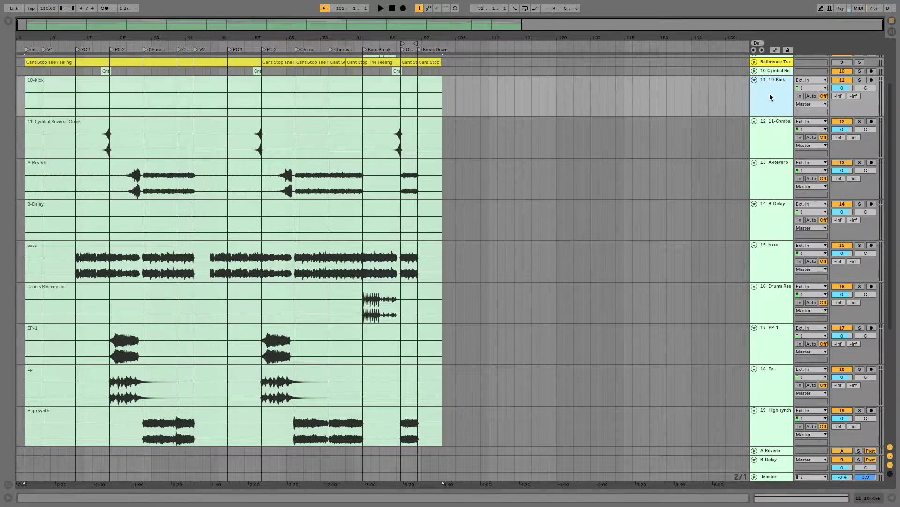
key("Delete")
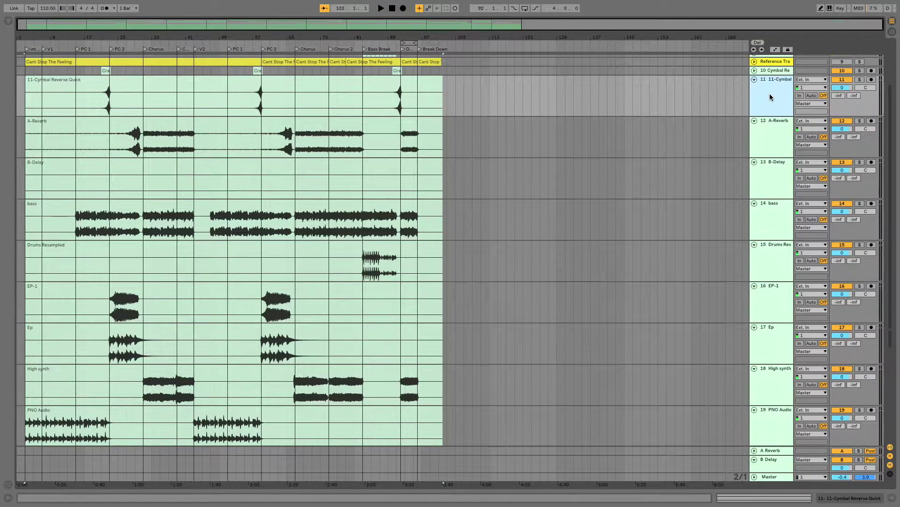
scroll(266, 138, "down", 3)
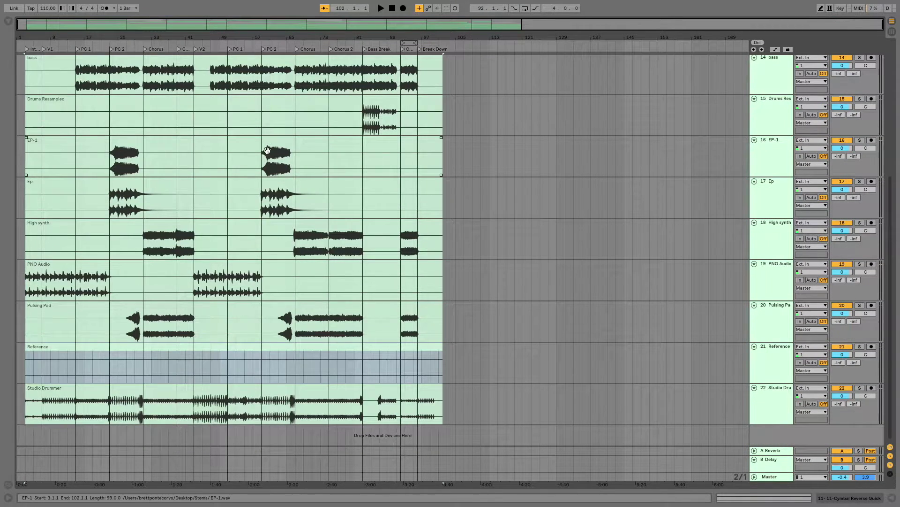
left_click(418, 362)
key("Delete")
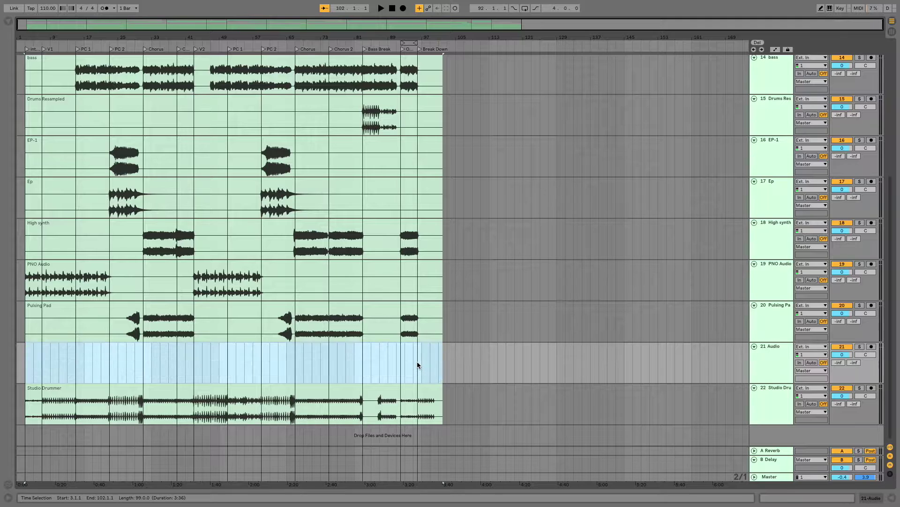
left_click(765, 364)
key("Delete")
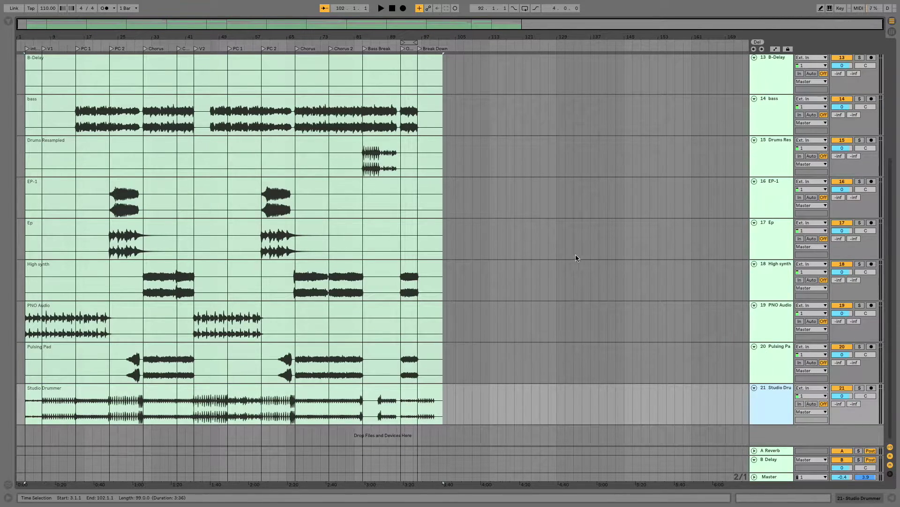
- Delete the original tracks above the stems, from Ep to 10 Cymbal Reverse
scroll(577, 255, "up", 5)
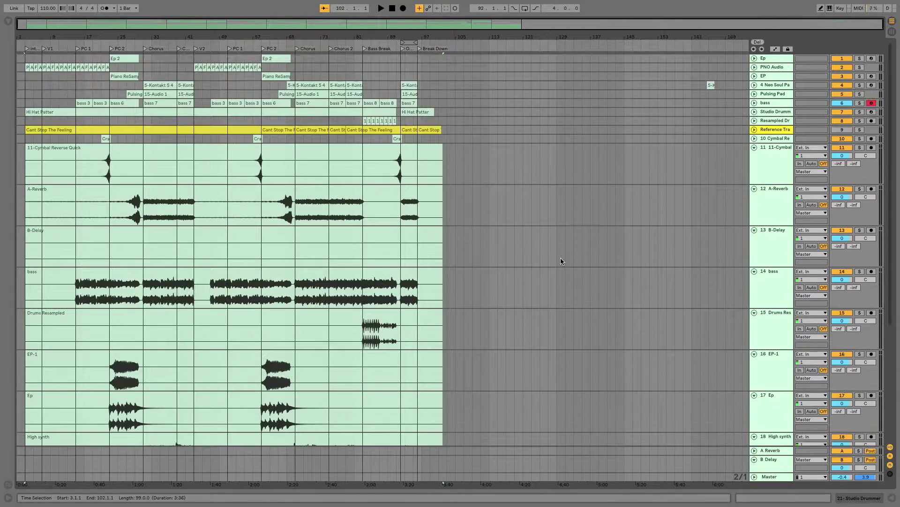
left_click(783, 139)
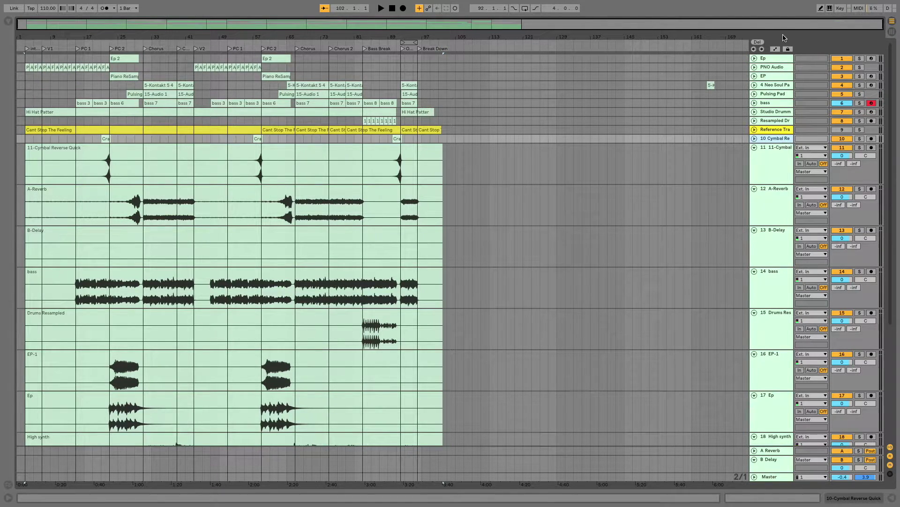
left_click(774, 60)
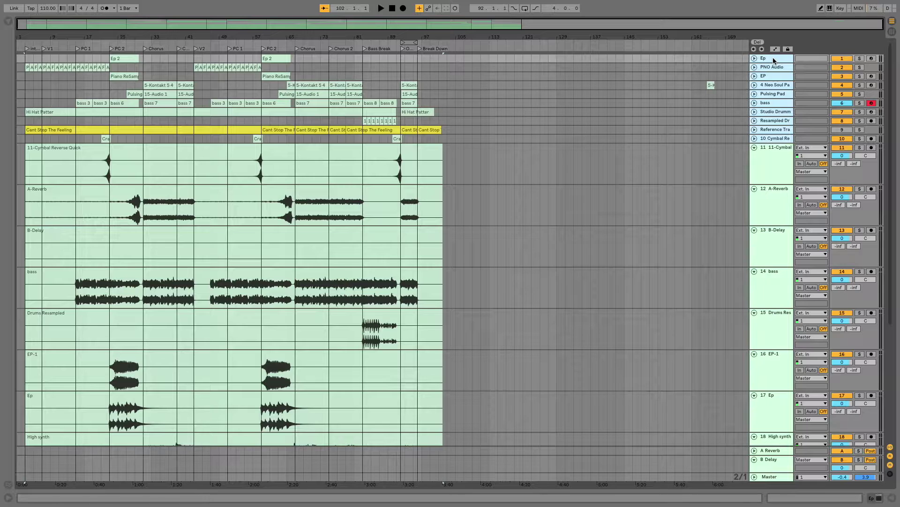
key("Delete")
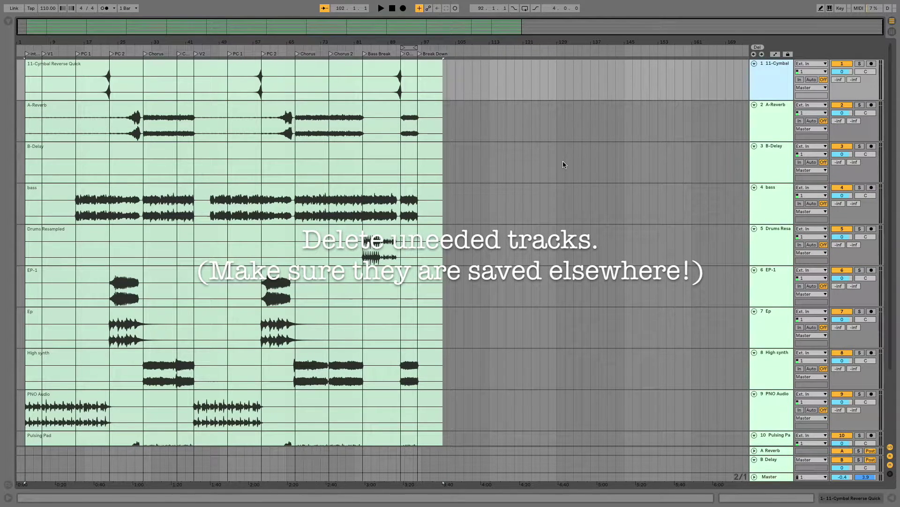
- Select all the stem tracks from 11-Cymbal Reverse Quick to Studio Drummer and fold them
scroll(495, 206, "down", 4)
left_click(773, 394)
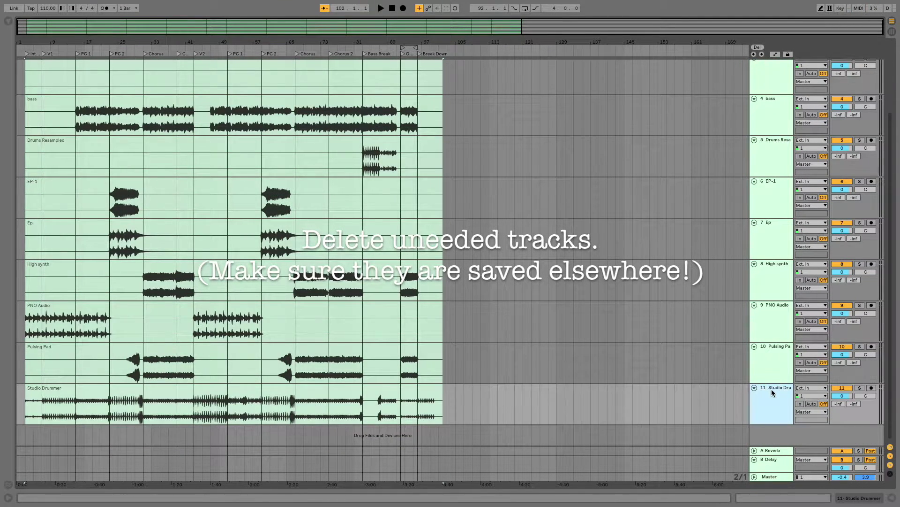
scroll(767, 282, "up", 4)
left_click(779, 79, "shift")
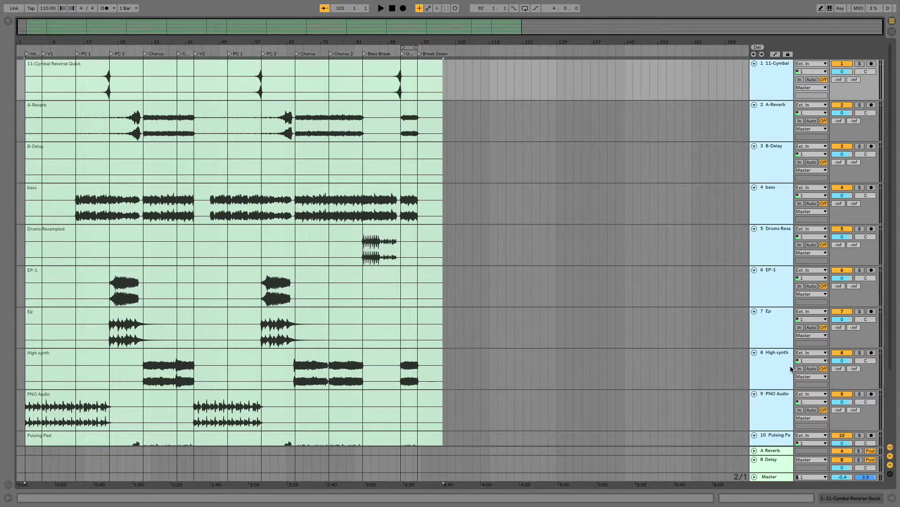
scroll(786, 383, "down", 4)
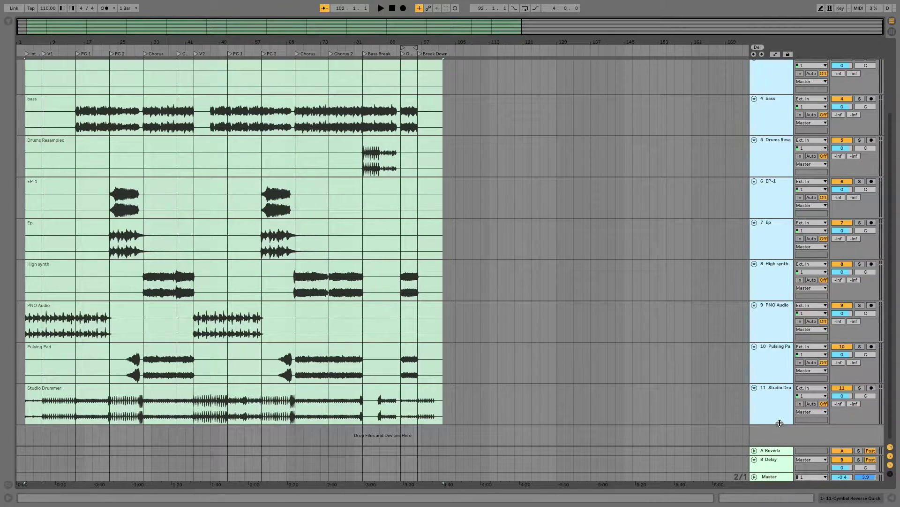
key("Left")
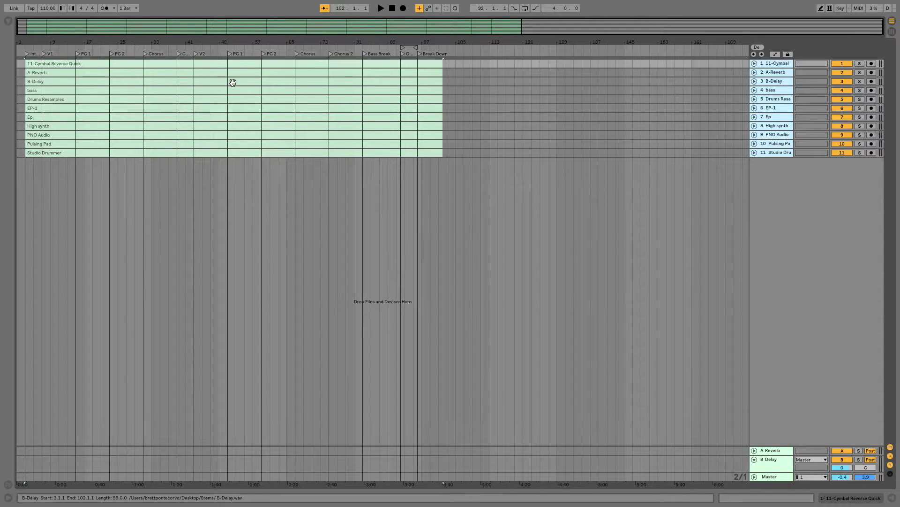
- Add a MIDI track below the stems, create an empty clip on it from 3.1.1 to 102.1.1, and select the track
right_click(823, 201)
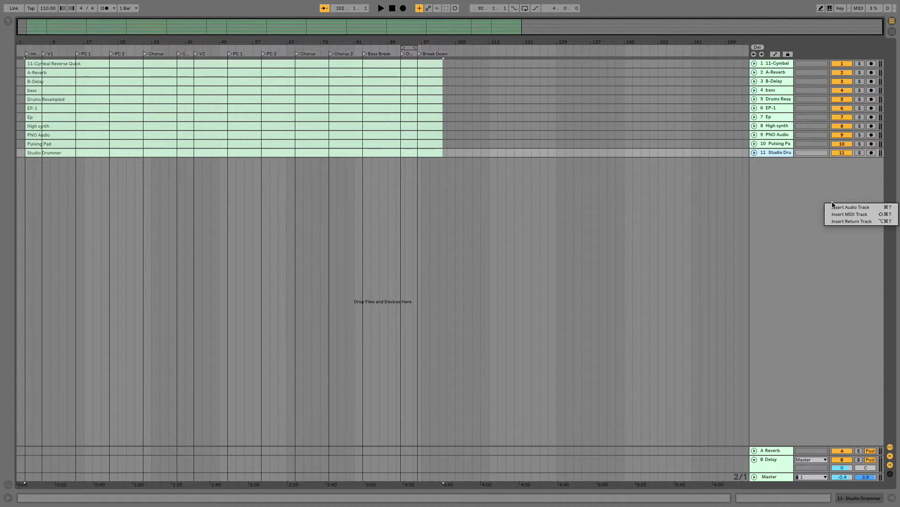
left_click(842, 213)
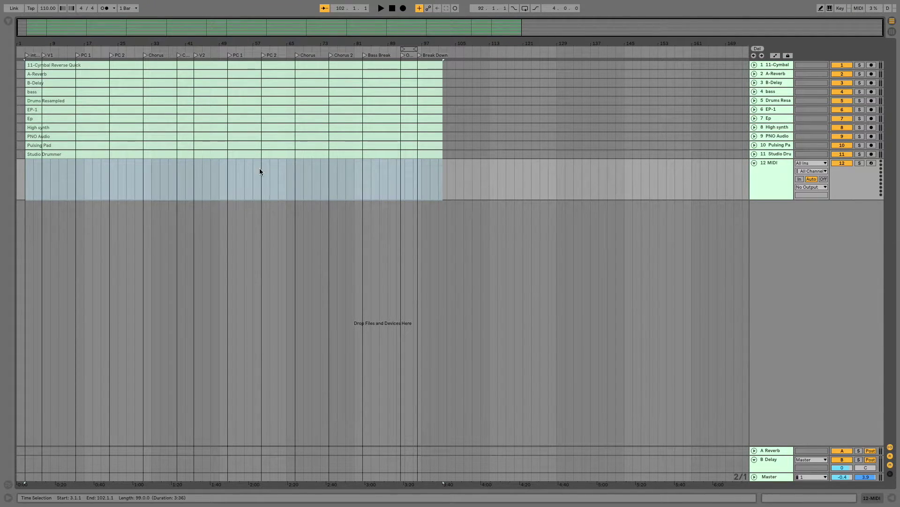
right_click(36, 170)
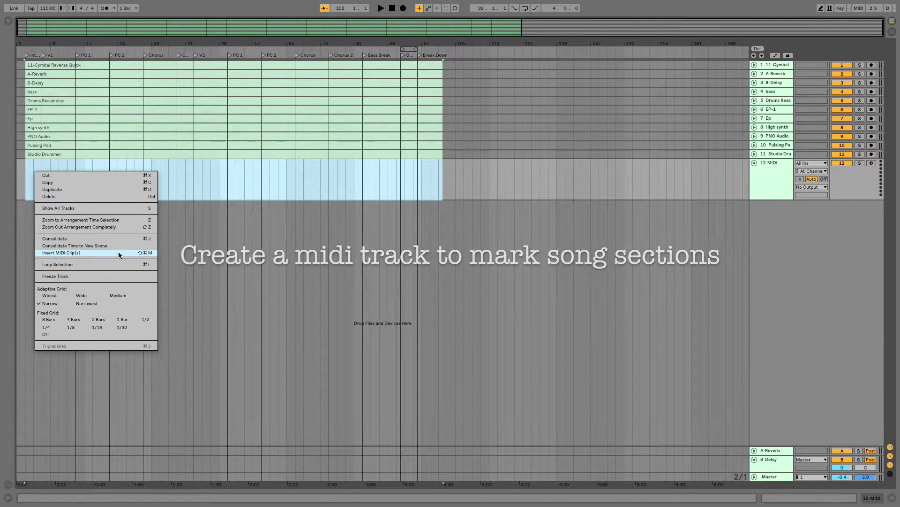
left_click(196, 253)
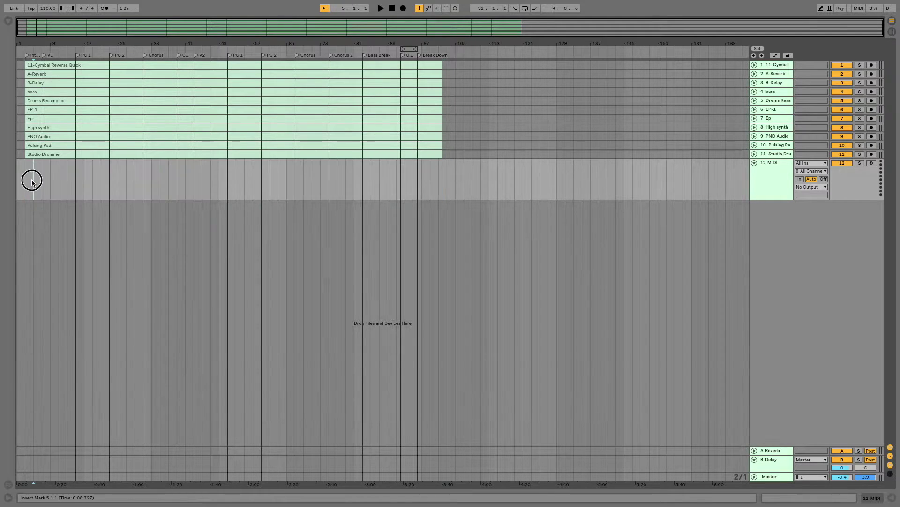
double_click(32, 179)
left_click_drag(33, 164, 655, 165)
key("minus")
key("minus")
key("minus")
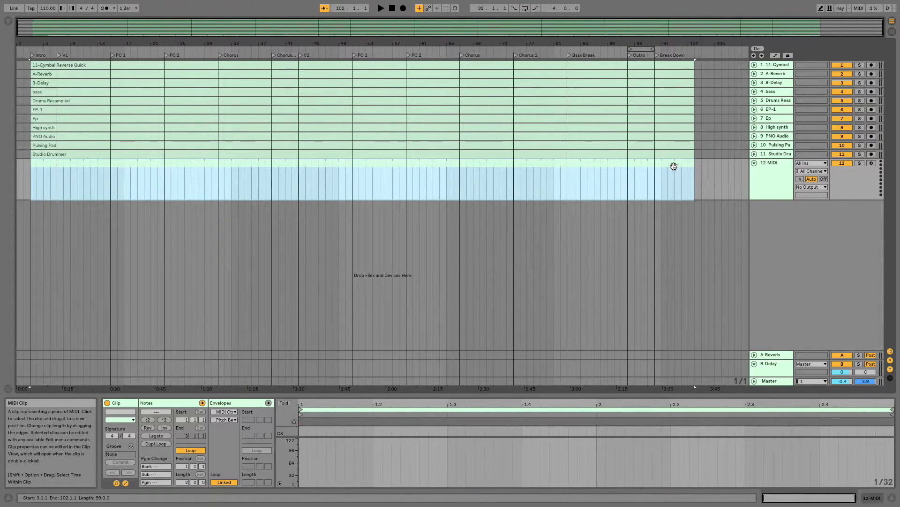
left_click(776, 170)
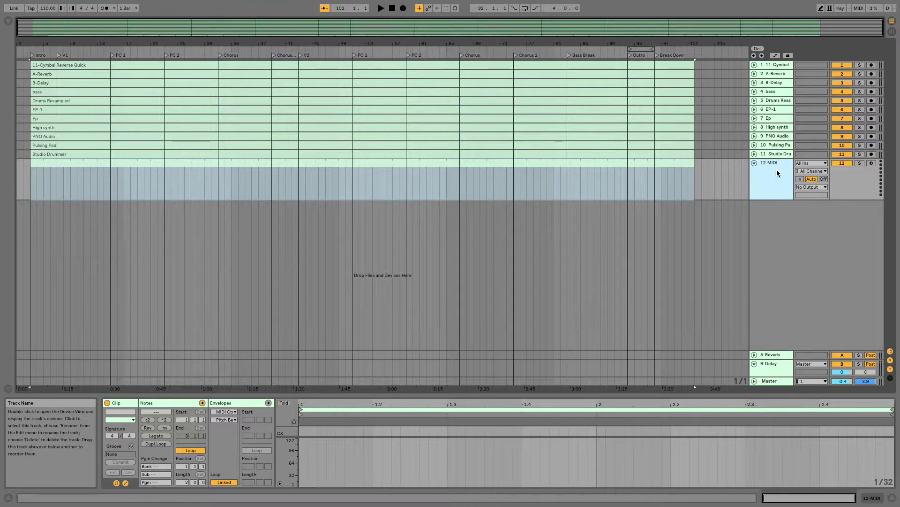
- Rename the new MIDI track as Guides
key("ctrl+r")
type("Guu")
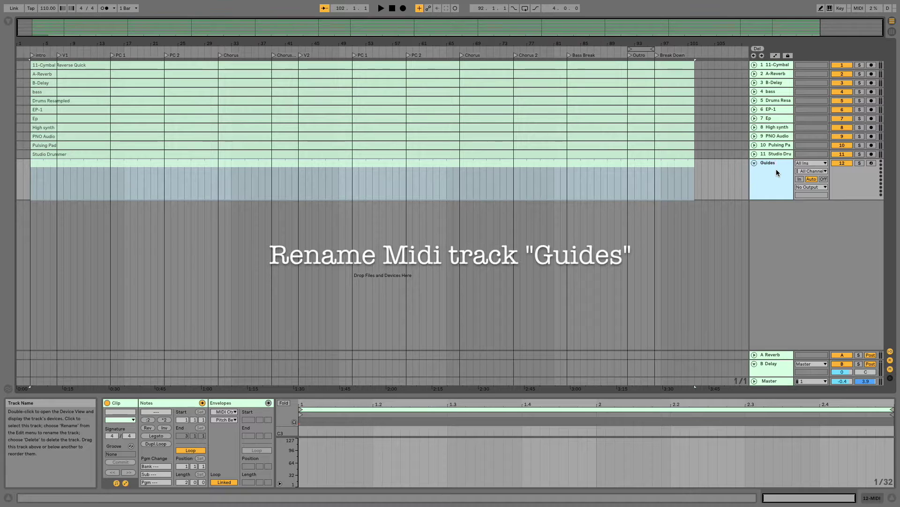
type("ides")
key("Return")
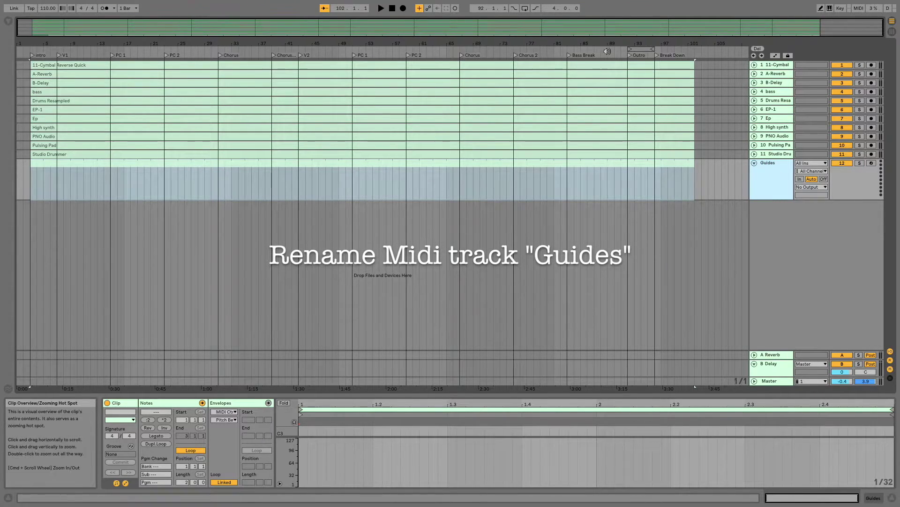
left_click(697, 193)
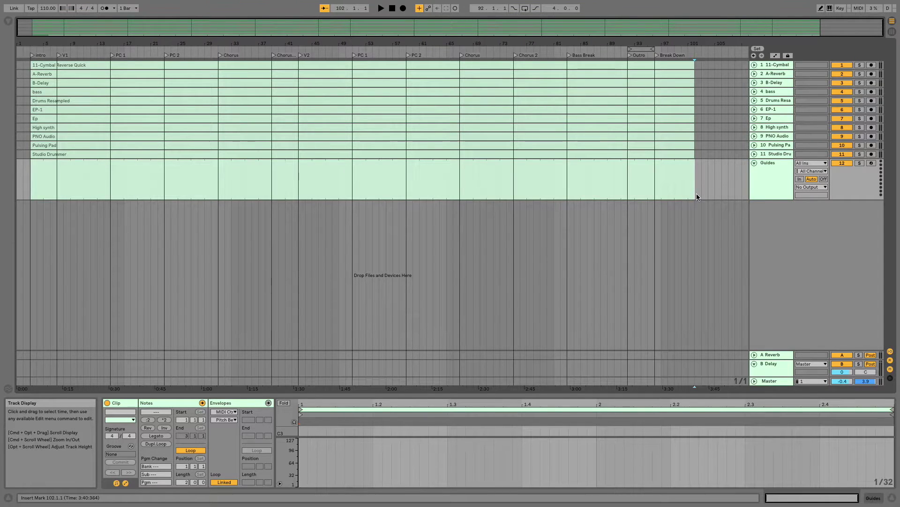
key("Up")
key("Up")
key("Up")
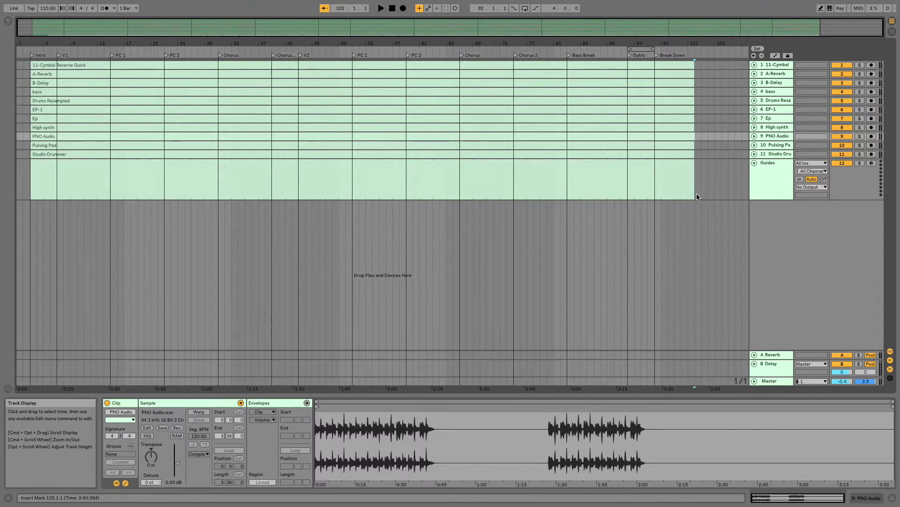
key("Up")
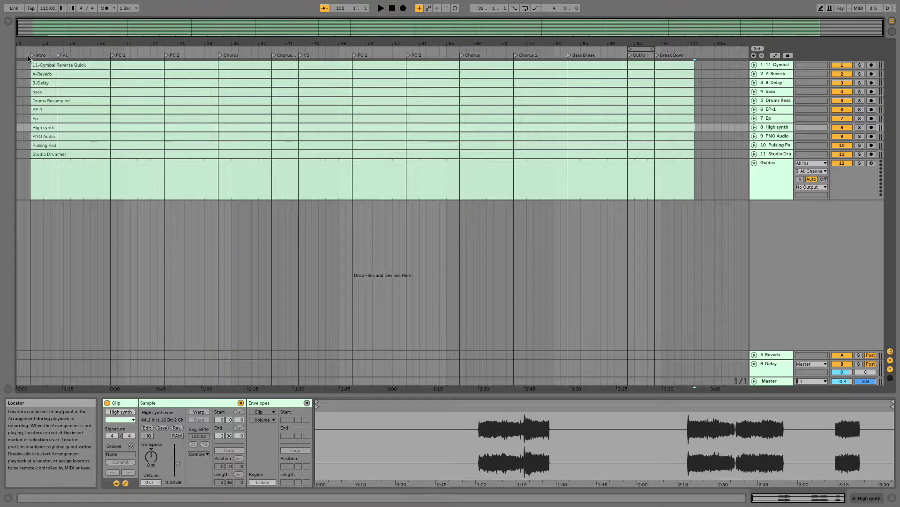
- Step back through the arrangement's locators from Break Down to Intro to review how many song sections there are
left_click(658, 55)
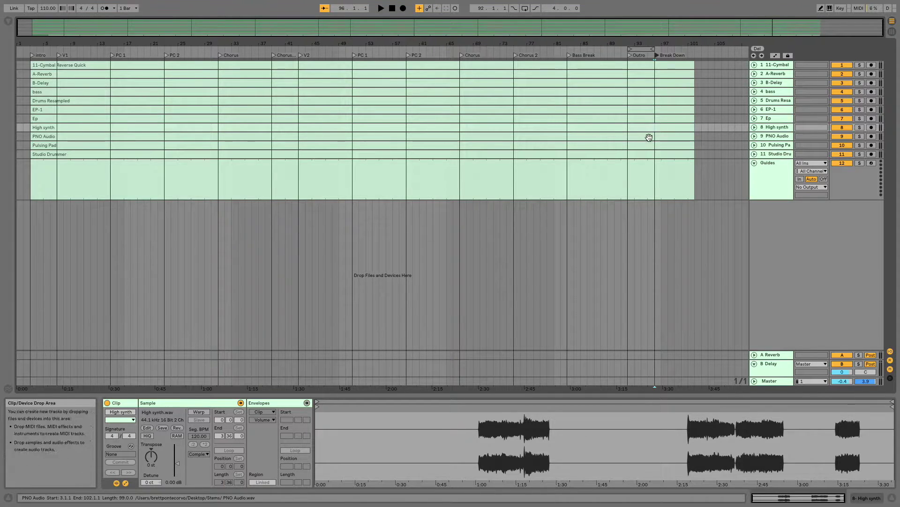
left_click(656, 185)
key("Left")
key("Left")
key("Left")
key("Left")
key("Left")
key("Left")
key("Left")
key("Left")
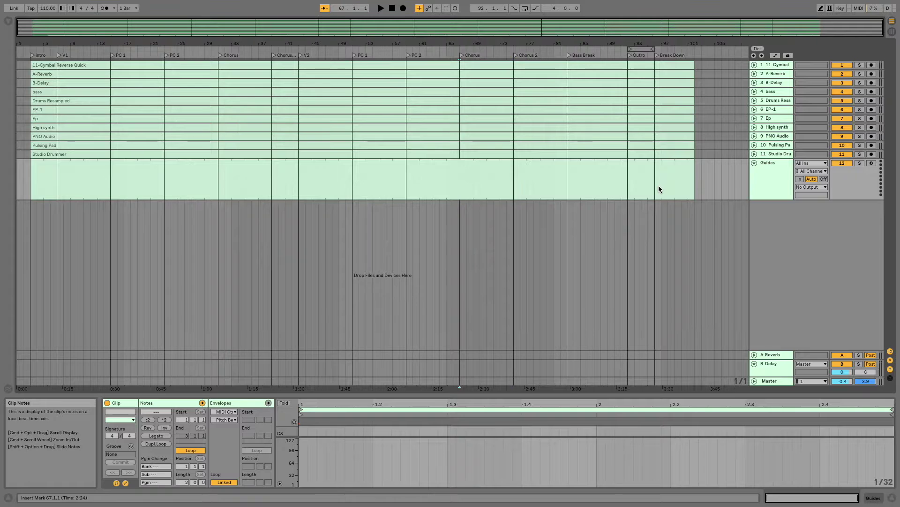
key("Left")
key("Left")
key("Left")
key("Left")
key("Left")
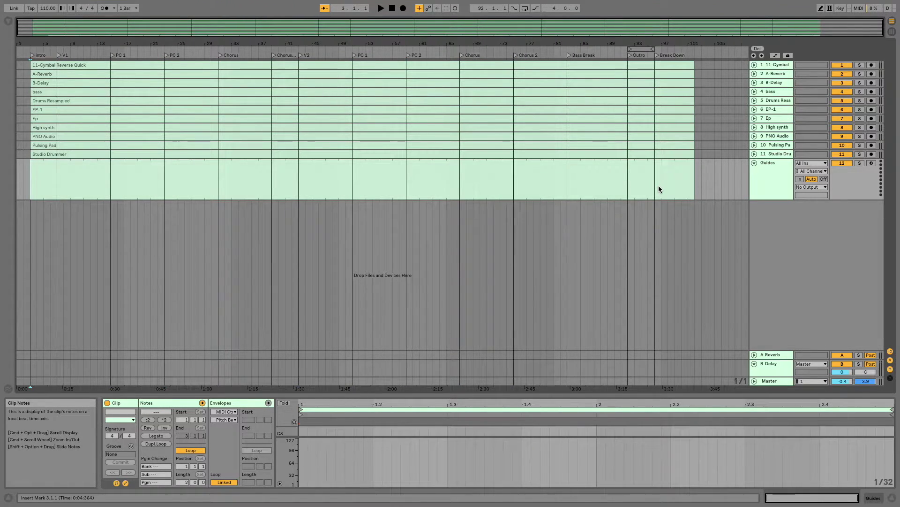
- In Session View, hide the browser and insert six scenes after scene 8, making 14 scenes
key("Tab")
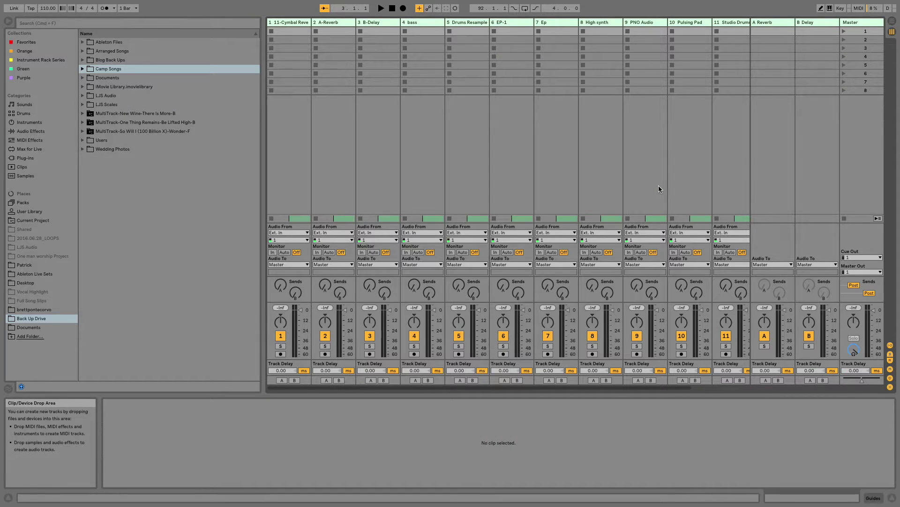
left_click(10, 22)
left_click(872, 91)
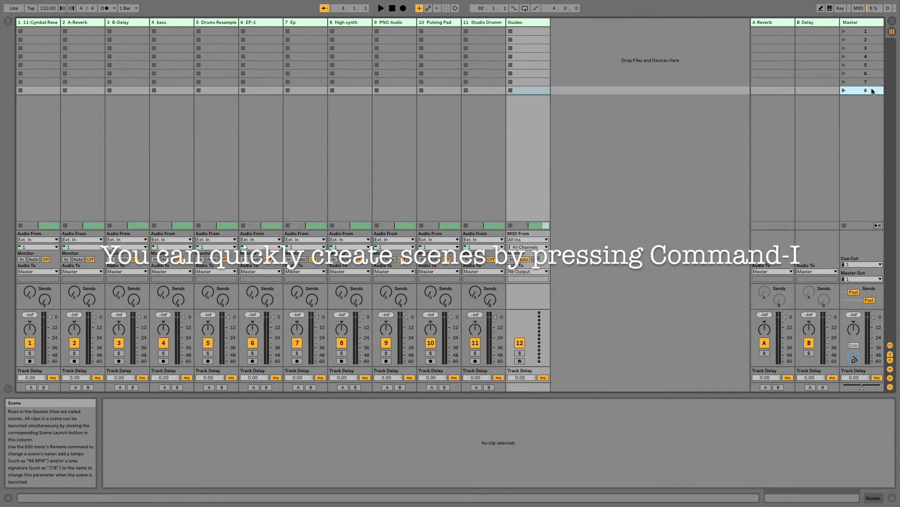
key("super+i")
key("super+i")
key("super+i")
key("super+i")
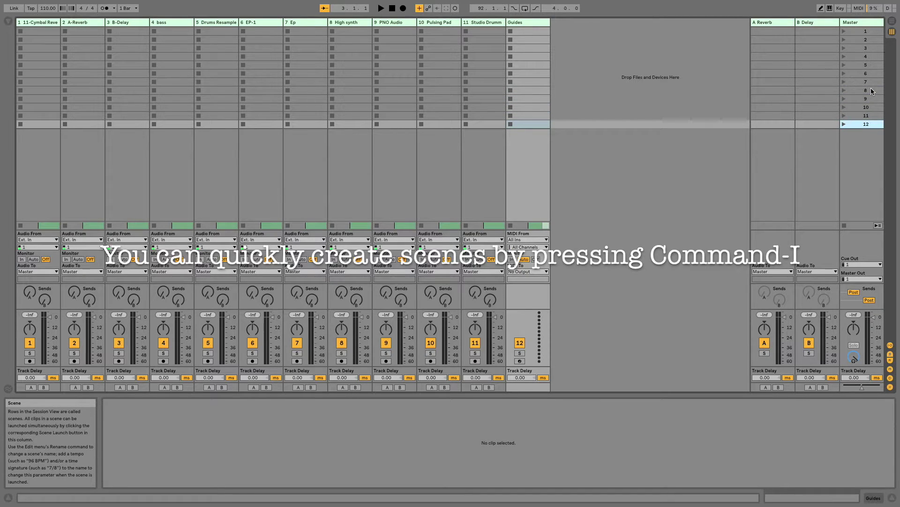
key("super+i")
key("super+i")
- In the arrangement, select the Break Down section from 96.1.1 to 102.1.1 across all tracks from Guides up to 11-Cymbal Reverse Quick
key("Tab")
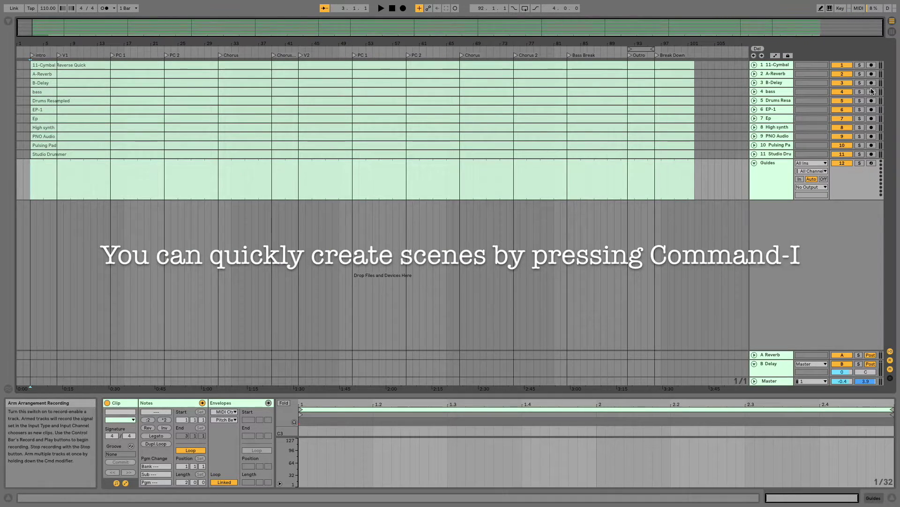
left_click(697, 192)
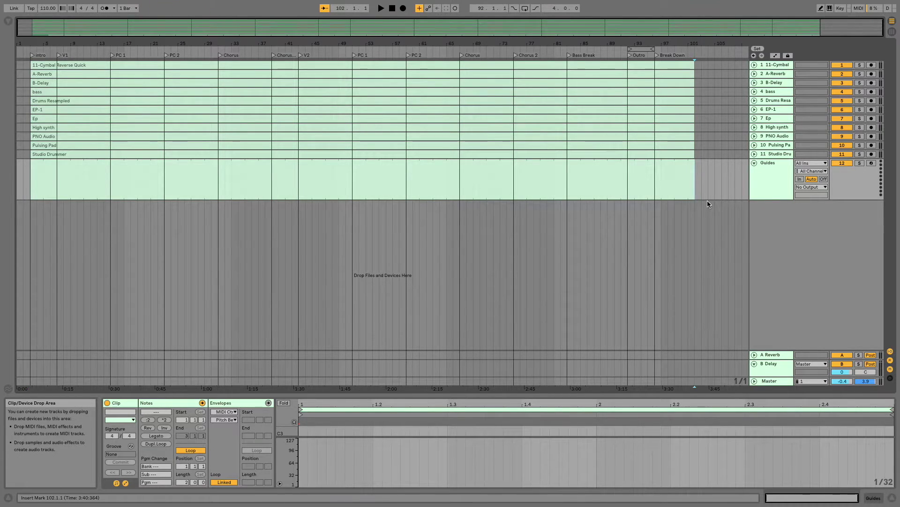
key("shift+Up")
key("shift+Up")
key("shift+Up")
key("shift+Up")
key("shift+Up")
key("shift+Up")
key("shift+Up")
key("shift+Up")
key("shift+Up")
key("shift+Up")
key("shift+Up")
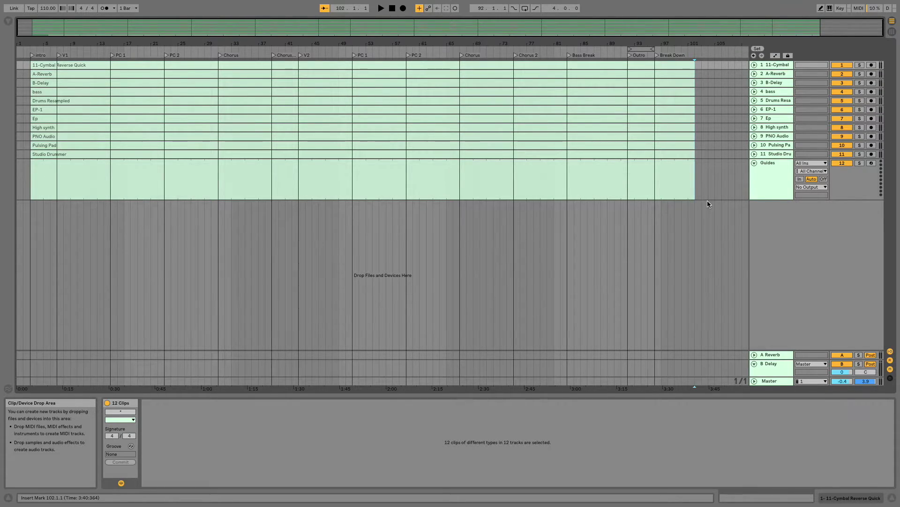
key("alt+shift+Left")
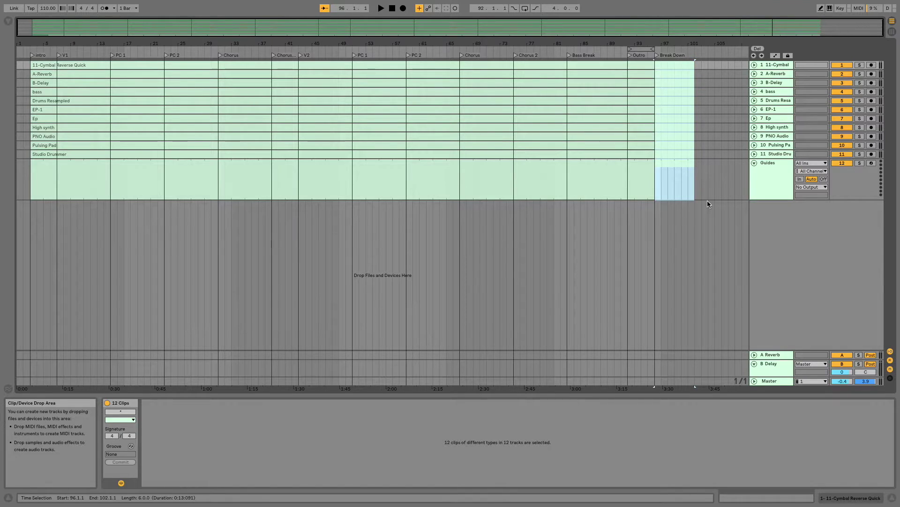
- Place the selected Break Down clips into scene 14 of Session View and name the Guides clip Break Down
left_click(673, 67)
key("Tab")
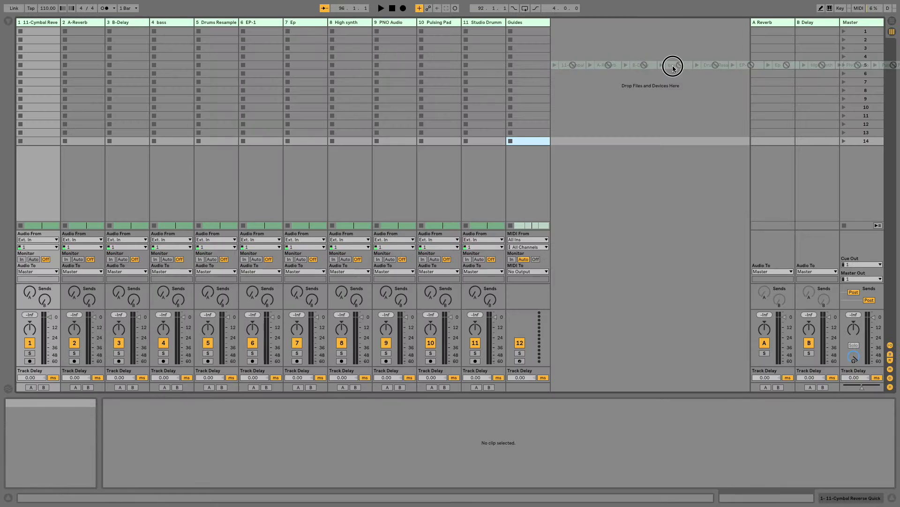
left_click(34, 138)
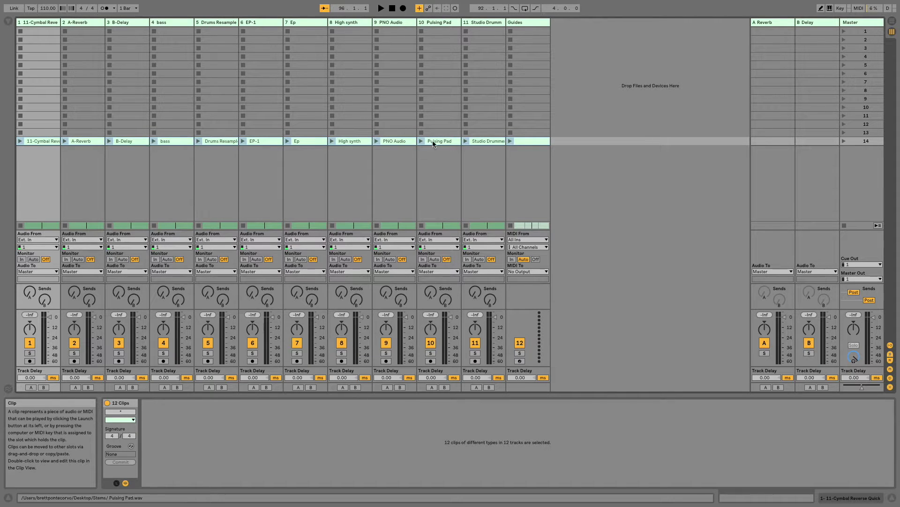
left_click(532, 143)
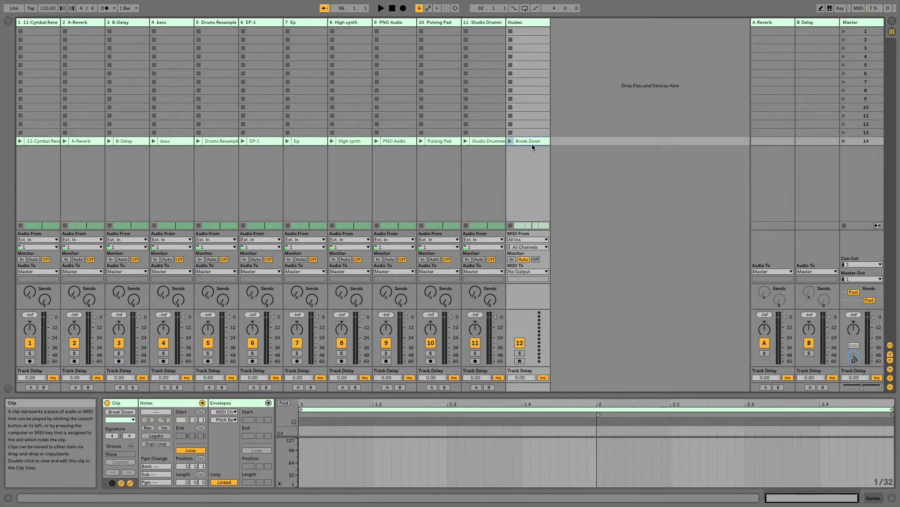
- Copy all tracks from the Outro locator at 92.1.1 to the song's end into scene 13 and name the Guides clip Outro
key("Tab")
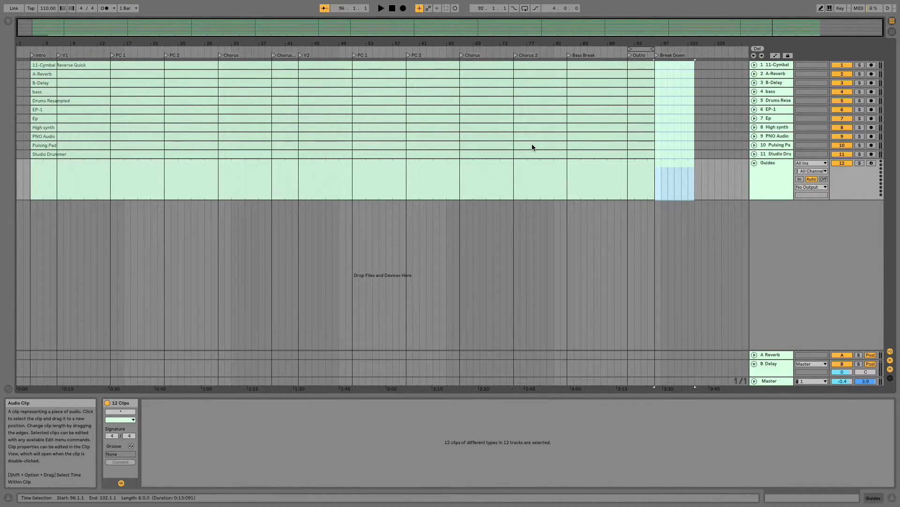
key("shift+Left")
left_click_drag(646, 65, 48, 133)
key("Tab")
double_click(519, 132)
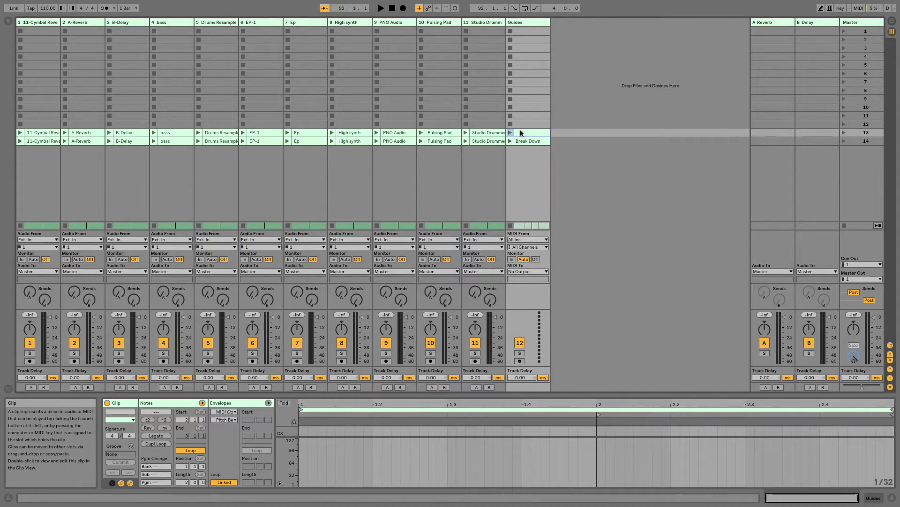
key("Return")
- Copy all tracks from the Bass Break locator at 83.1.1 to the song's end into scene 12 and name the Guides clip Bass Break
key("Tab")
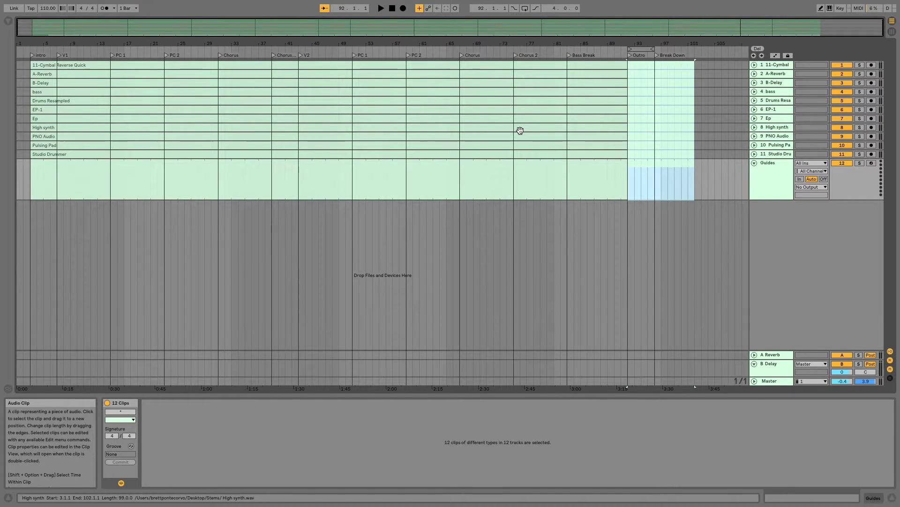
key("shift+Left")
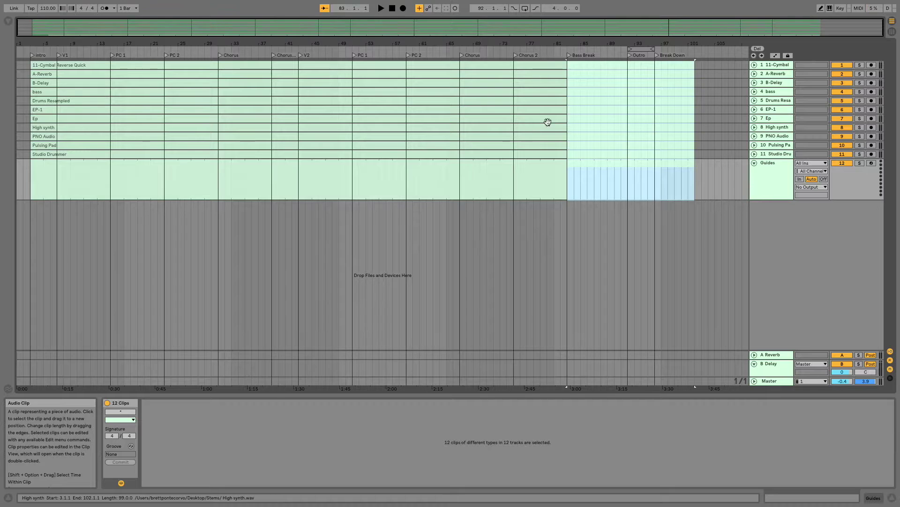
key("Tab")
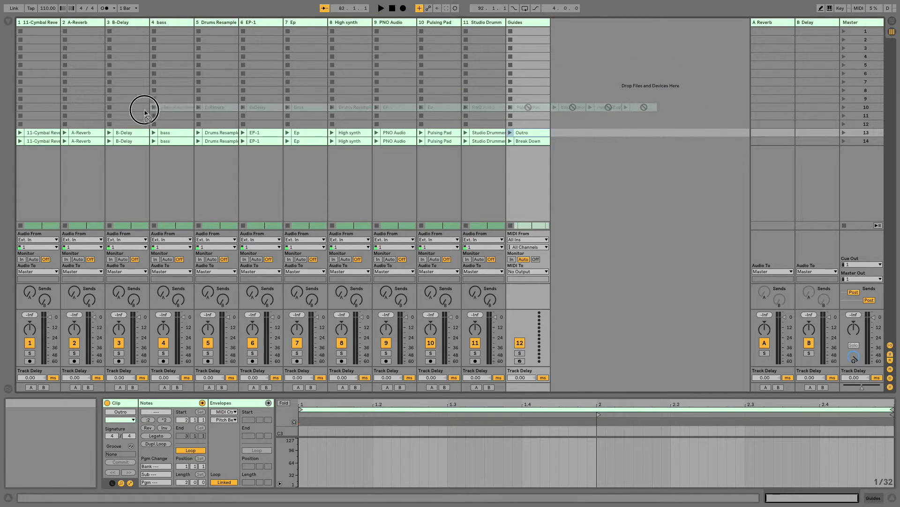
left_click_drag(52, 122, 515, 142)
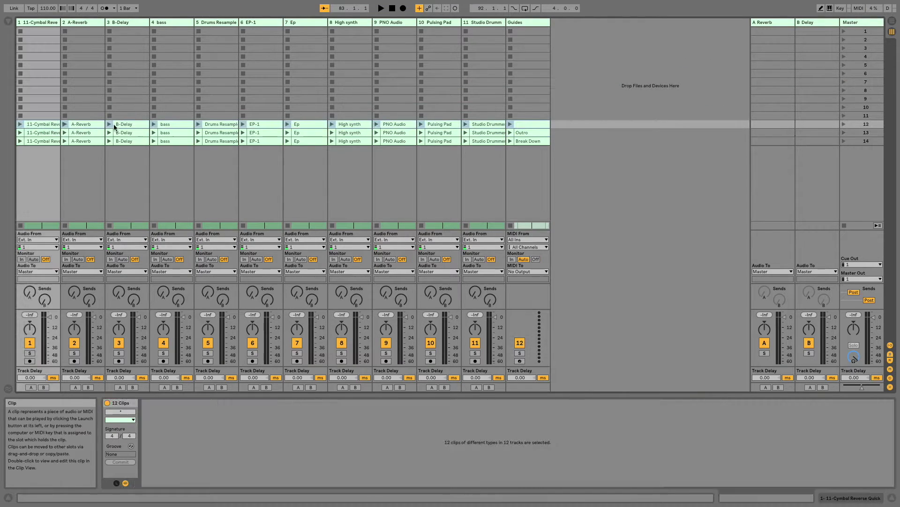
double_click(536, 123)
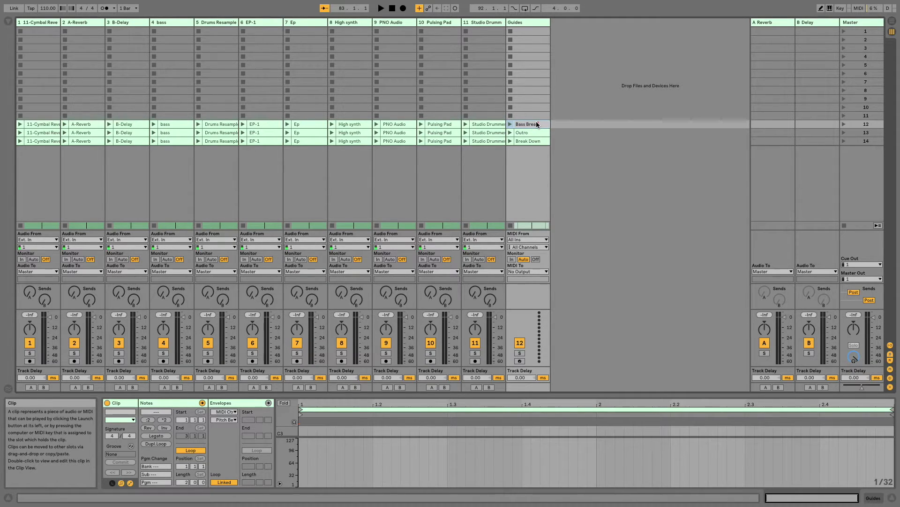
- Copy all tracks from the Chorus 2 locator at 75.1.1 to the song's end into scene 11 and name the Guides clip Chorus 2
key("Tab")
left_click(537, 122, "shift")
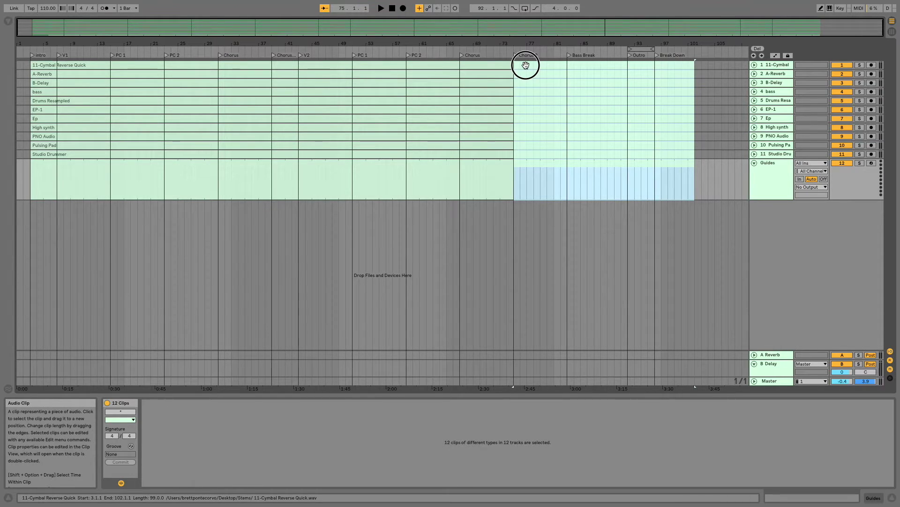
key("Tab")
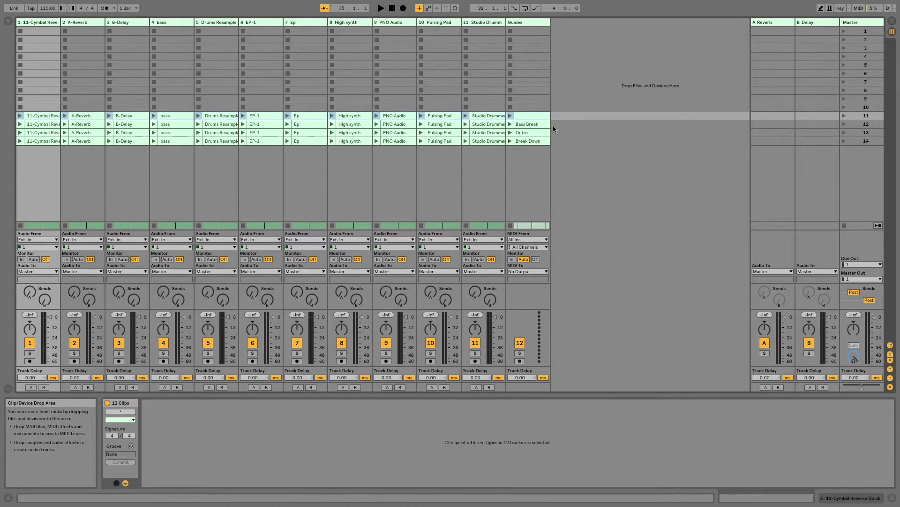
left_click(537, 118)
key("ctrl+r")
type("Ch")
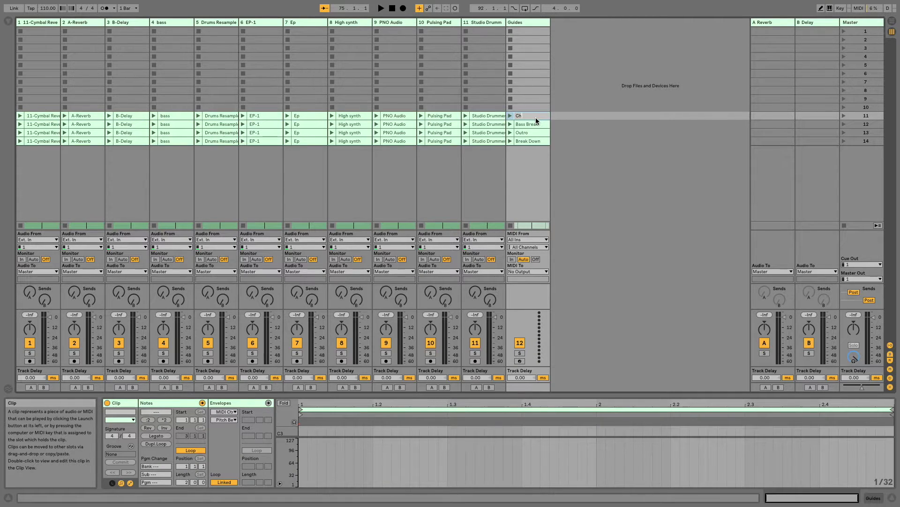
type("orus 2")
key("Return")
- Copy all tracks from the second Chorus locator at 67.1.1 to the song's end into scene 10 and name the Guides clip Chorus
key("Tab")
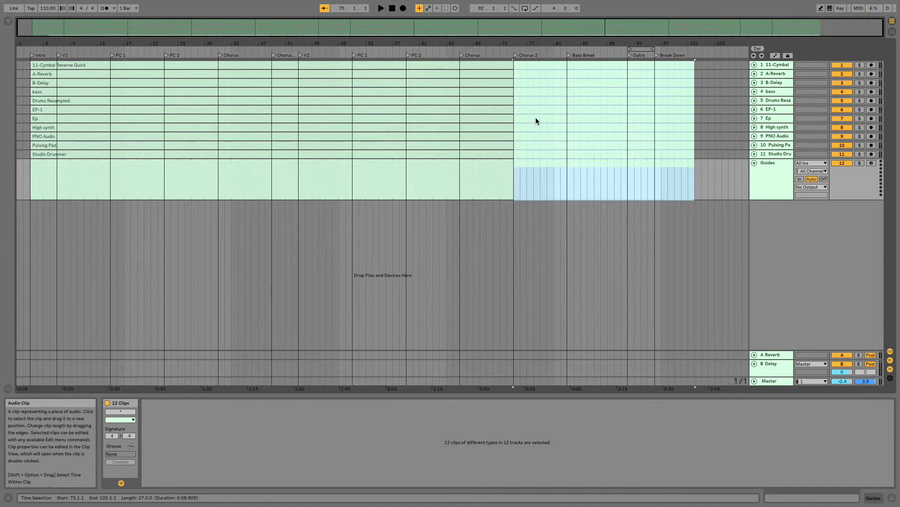
key("shift+Left")
left_click_drag(476, 61, 23, 108)
key("Tab")
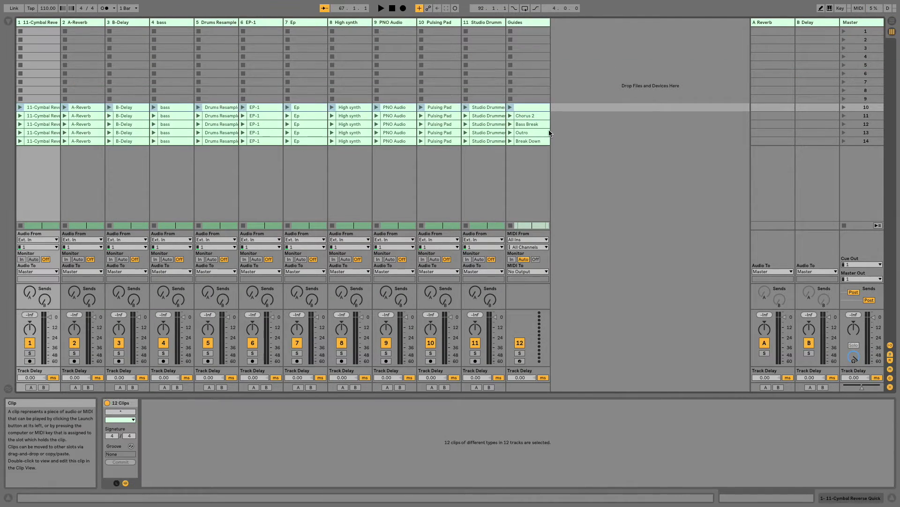
left_click(529, 103)
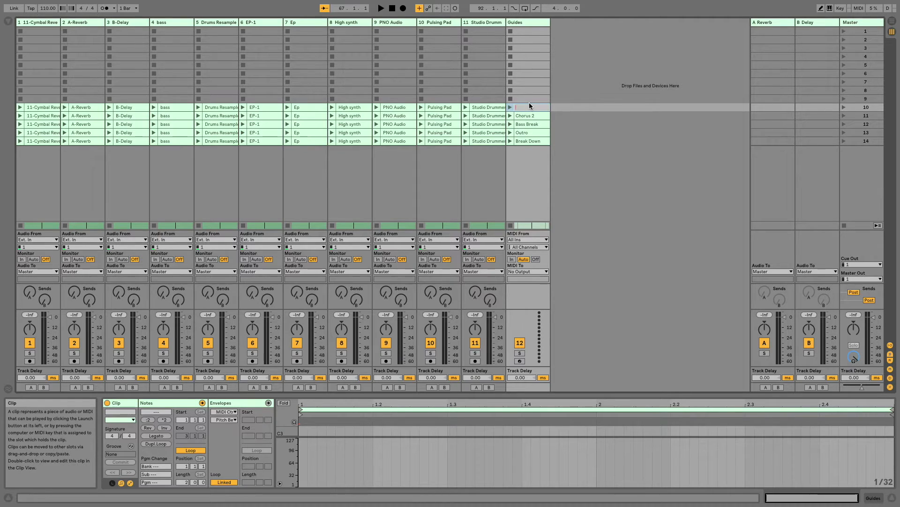
- Copy all tracks from the second PC 2 locator at 59.1.1 to the song's end into scene 9 and name the Guides clip PC 2
key("Tab")
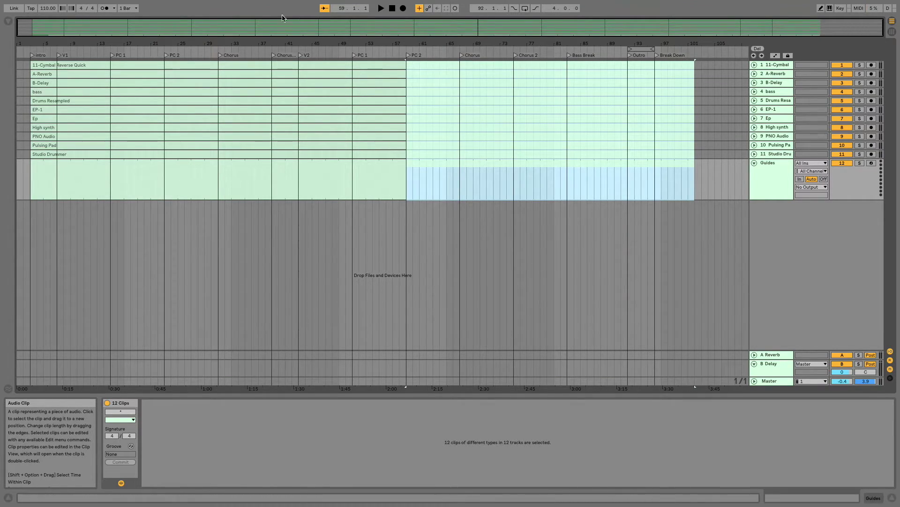
left_click_drag(428, 66, 45, 96)
key("Tab")
left_click(531, 100)
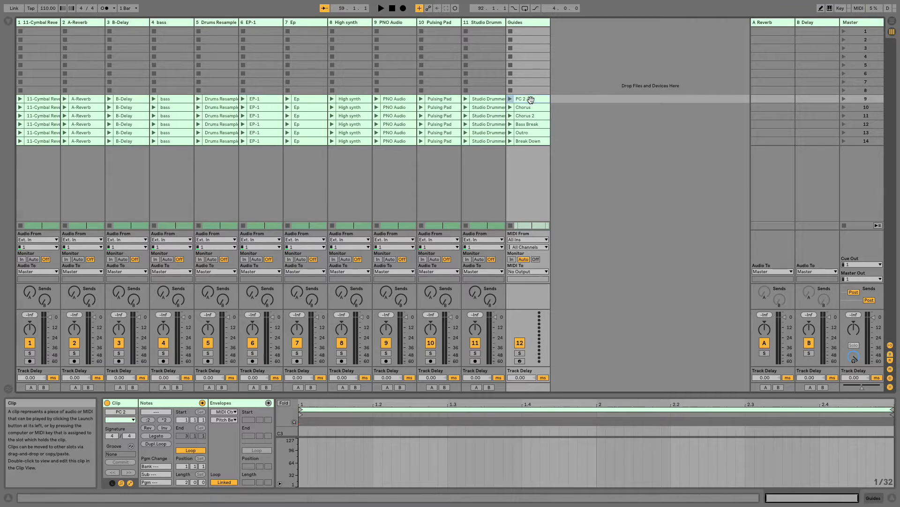
- Copy all tracks from the second PC 1 locator at 51.1.1 to the song's end into scene 8 and name the Guides clip PC 1
key("Tab")
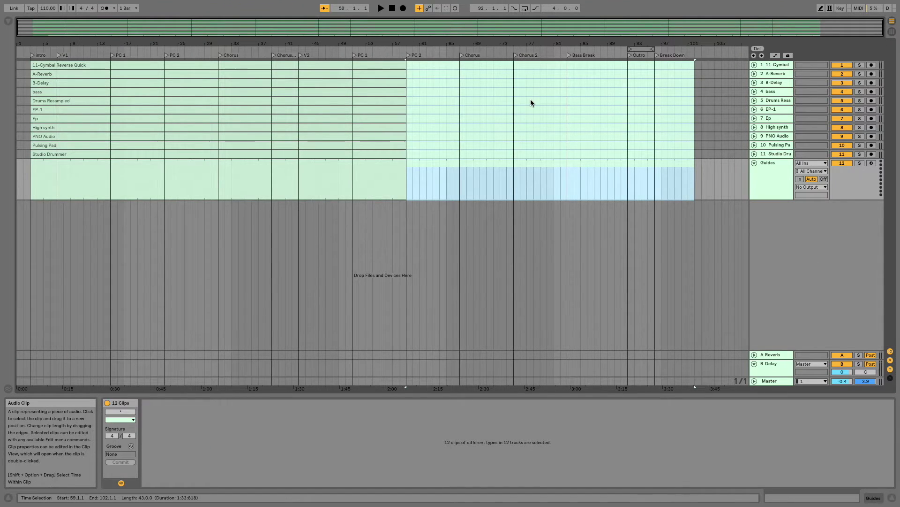
key("shift+Left")
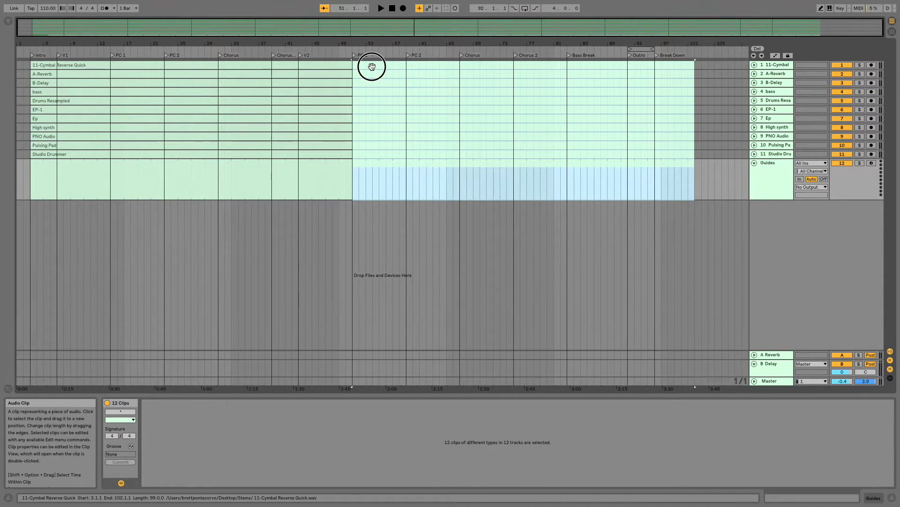
key("Tab")
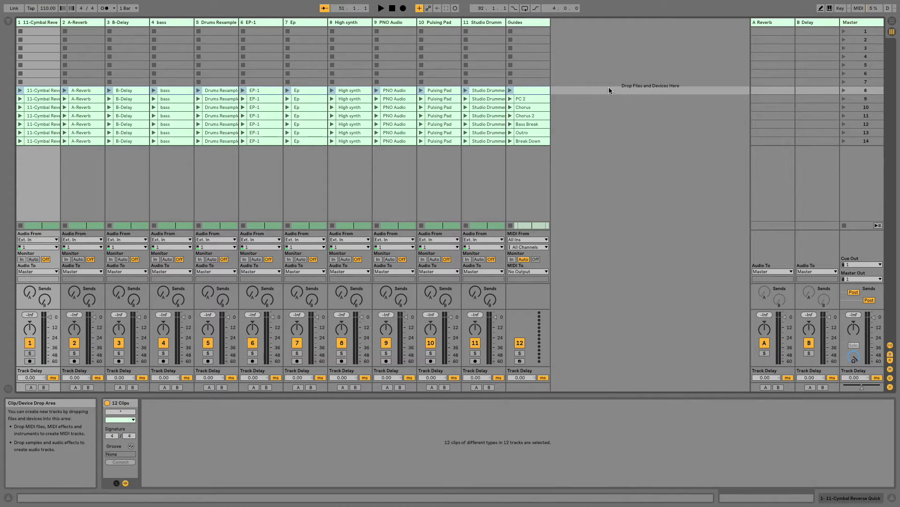
left_click(541, 90)
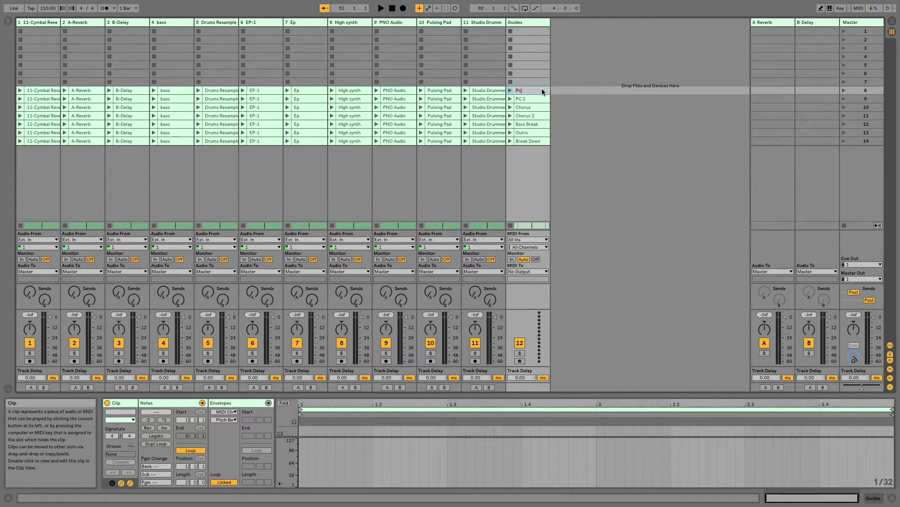
key("BackSpace")
- Copy all tracks from each remaining locator to the song's end into scenes 7 to 1, naming Guides clips V2, Chorus, Chorus, PC2, PC1, V1, Intro
key("Tab")
left_click_drag(541, 89, 57, 67)
key("Tab")
key("Tab")
key("Tab")
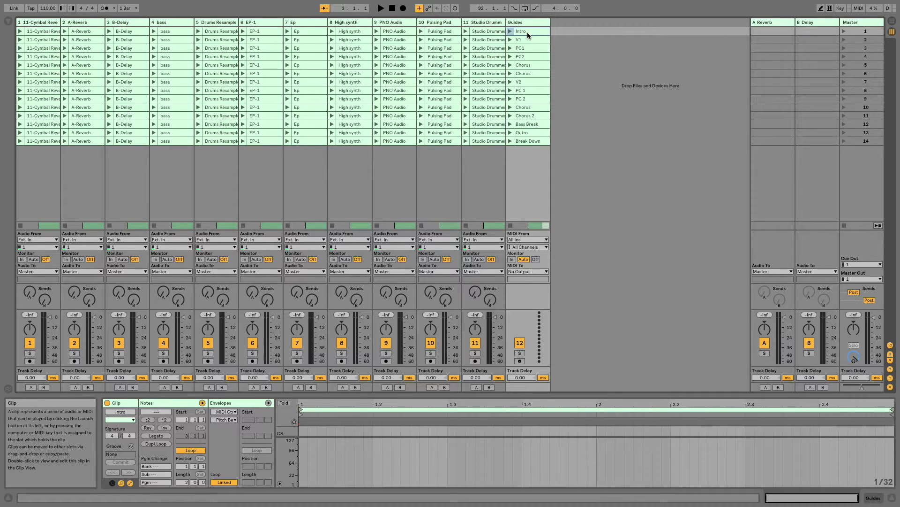
- Examine the waveforms of the B-Delay, Cymbal Reverse, Drums Resampled and High synth clips in the Intro scene
left_click(127, 31)
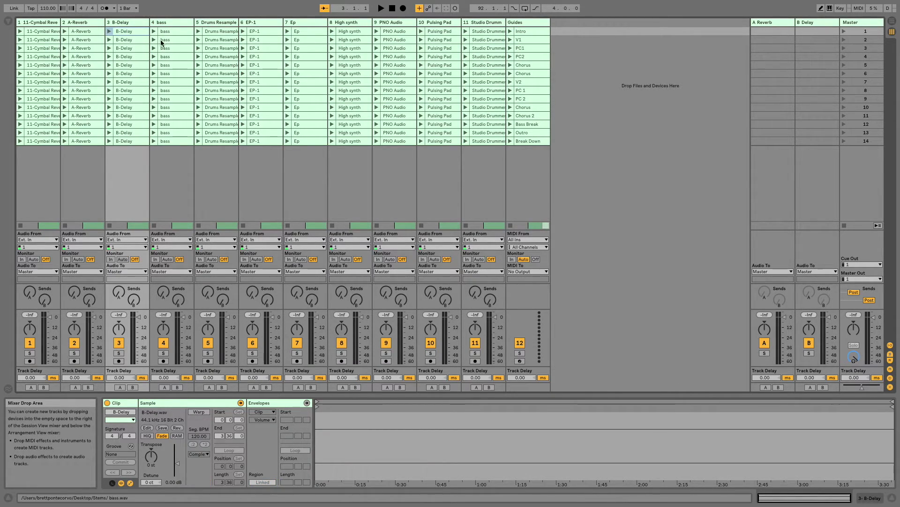
left_click(47, 31)
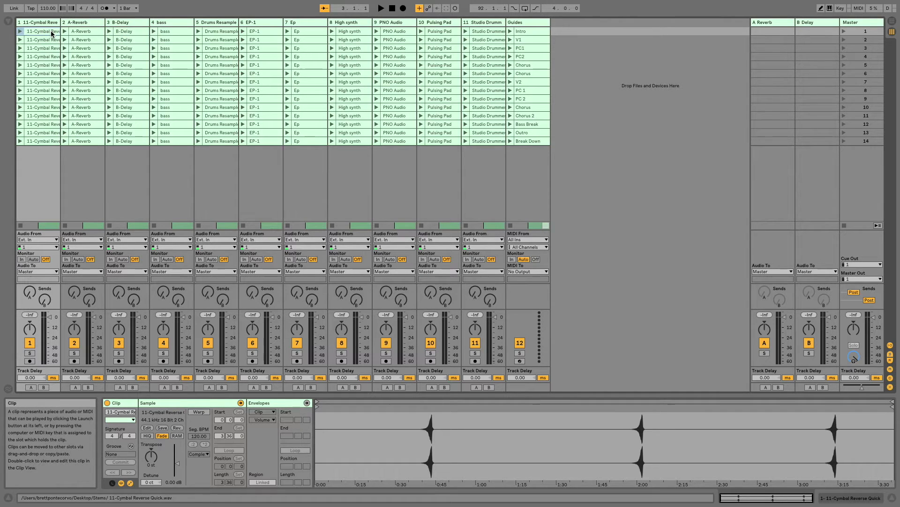
left_click(219, 32)
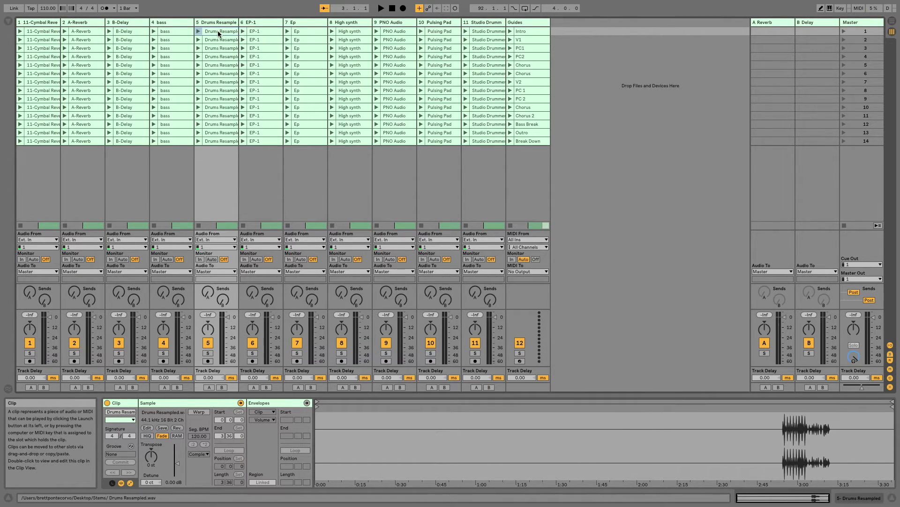
left_click(347, 32)
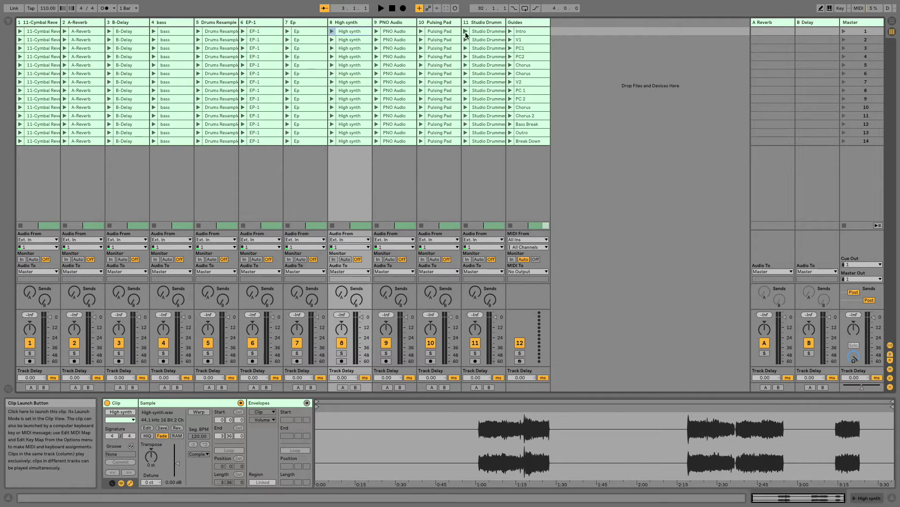
- Compare where the High synth clips start within the full stem from the Intro scene down to the PC1 scene
left_click(359, 31)
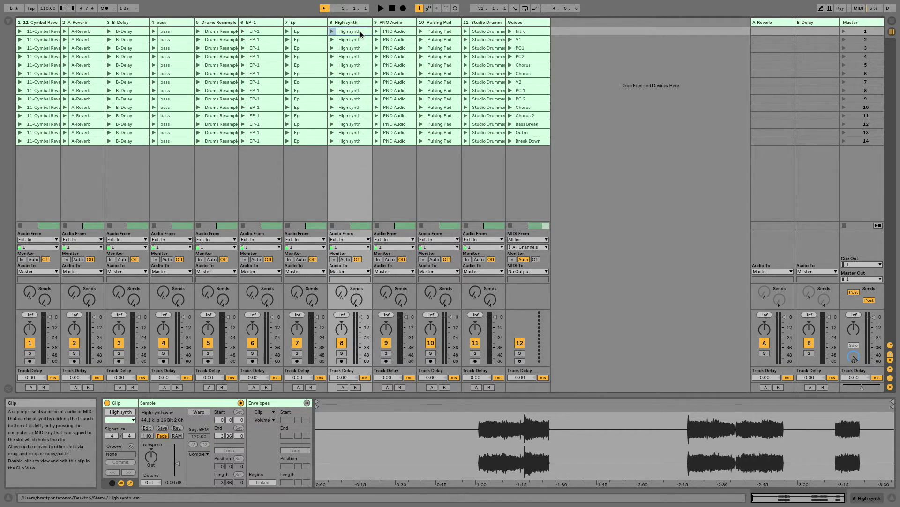
key("Down")
key("Down")
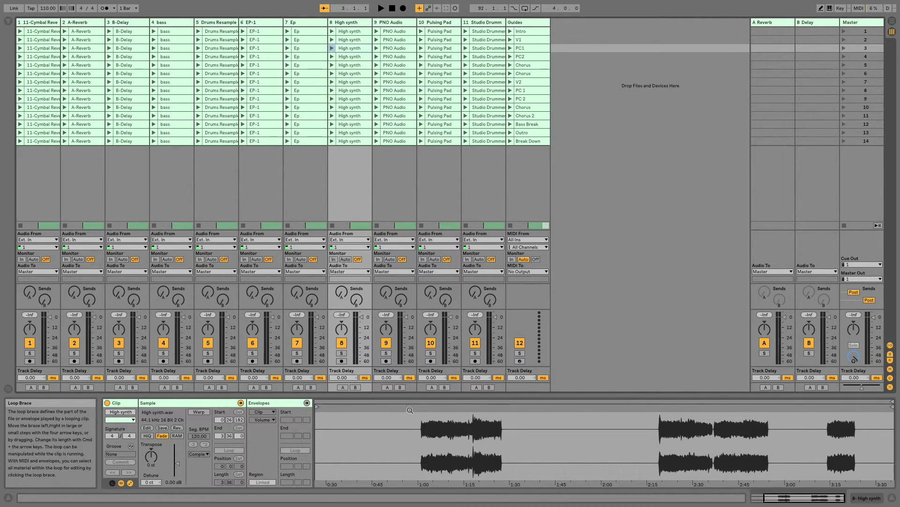
left_click_drag(470, 412, 470, 394)
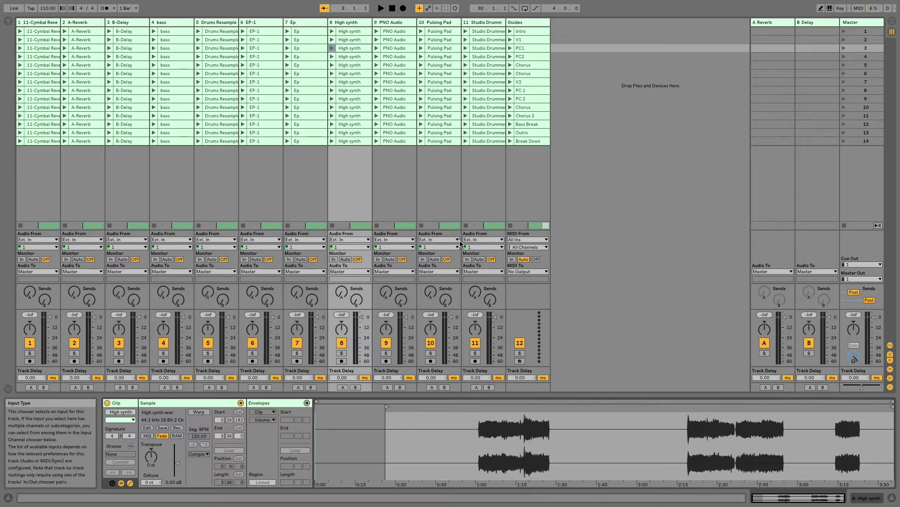
- Compare the start points of the PNO Audio clips in the Intro, PC2 and V2 scenes against the full waveform
left_click(404, 39)
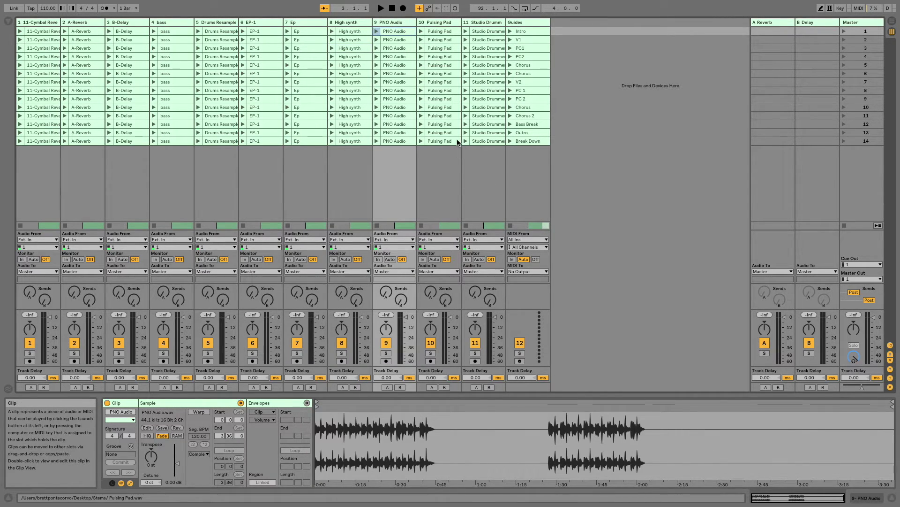
key("Down")
key("Down")
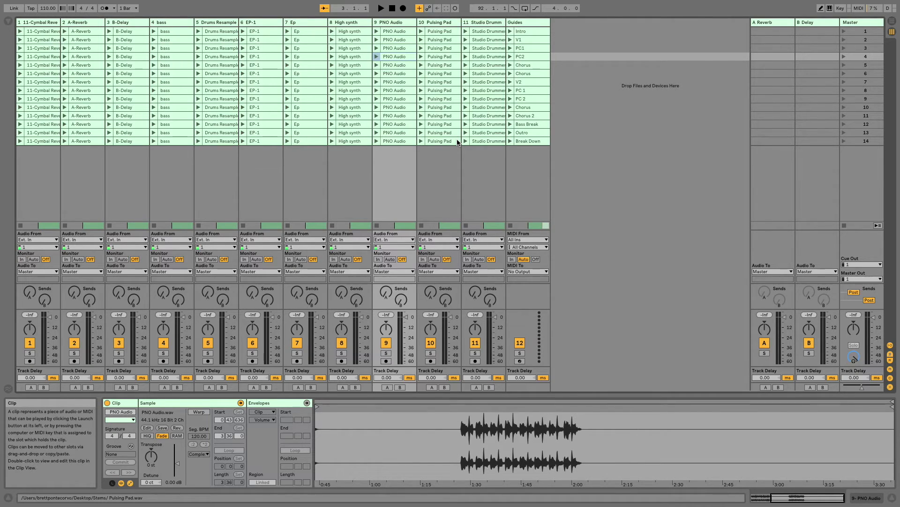
scroll(365, 454, "down", 3)
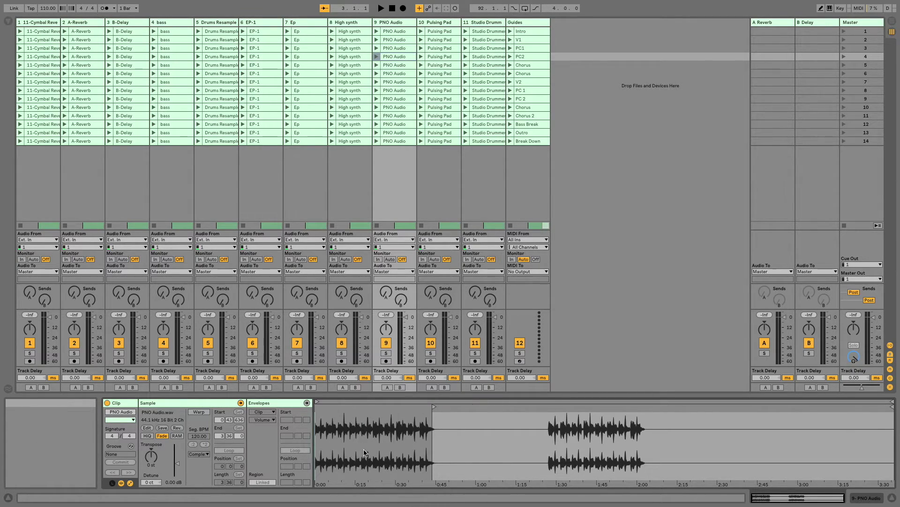
left_click(401, 82)
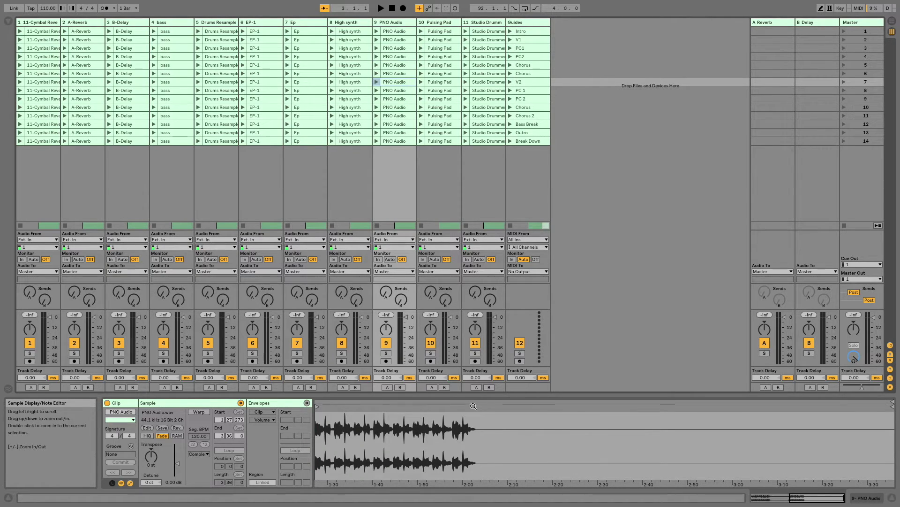
scroll(564, 446, "down", 3)
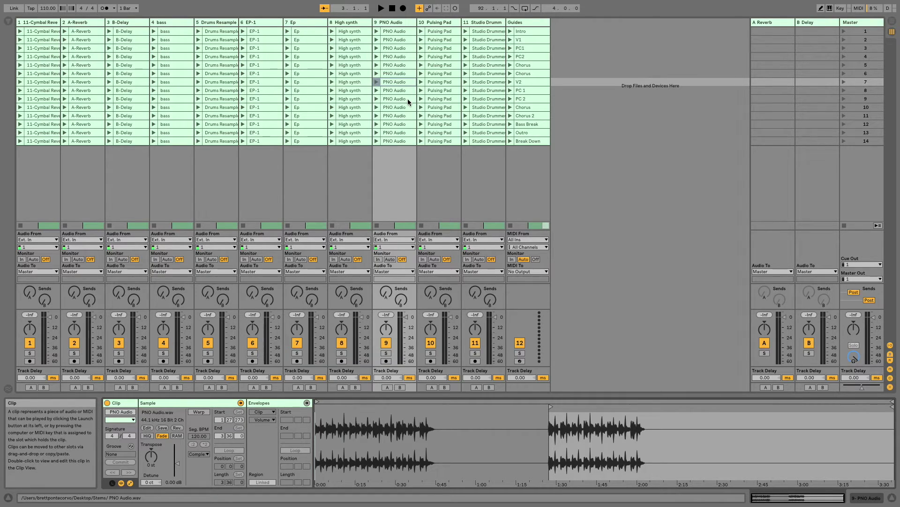
- Examine the V2 scene's clips across the other tracks, from Studio Drummer and Pulsing Pad back through Ep towards B-Delay
left_click(435, 83)
left_click(479, 83)
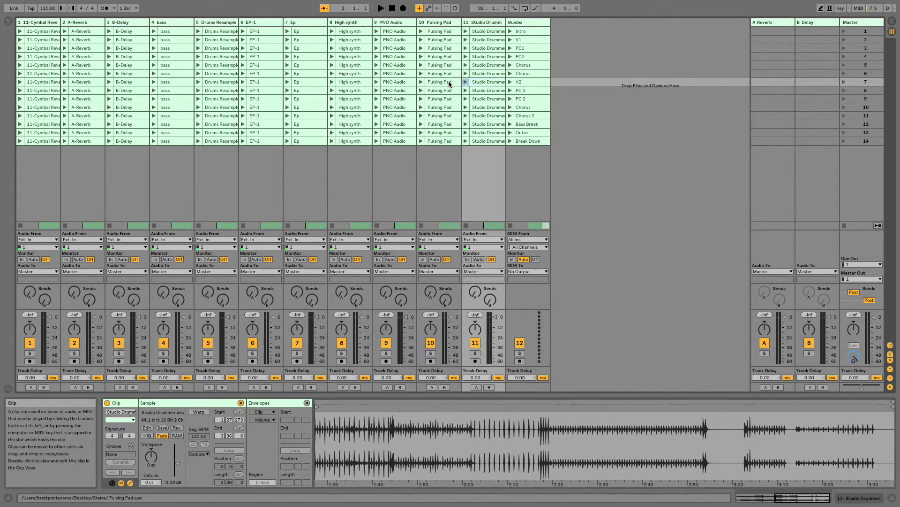
left_click(448, 83)
key("Left")
key("Left")
key("Left")
key("Left")
key("Left")
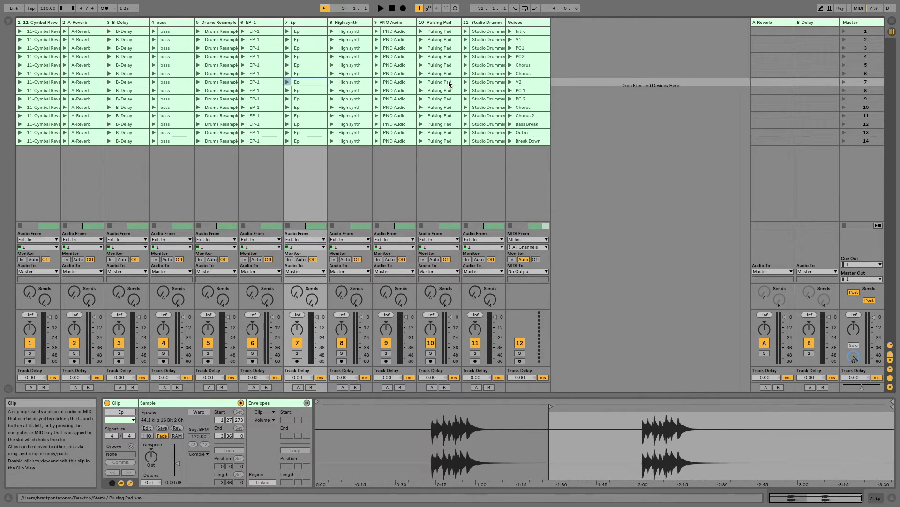
key("Left")
key("Left")
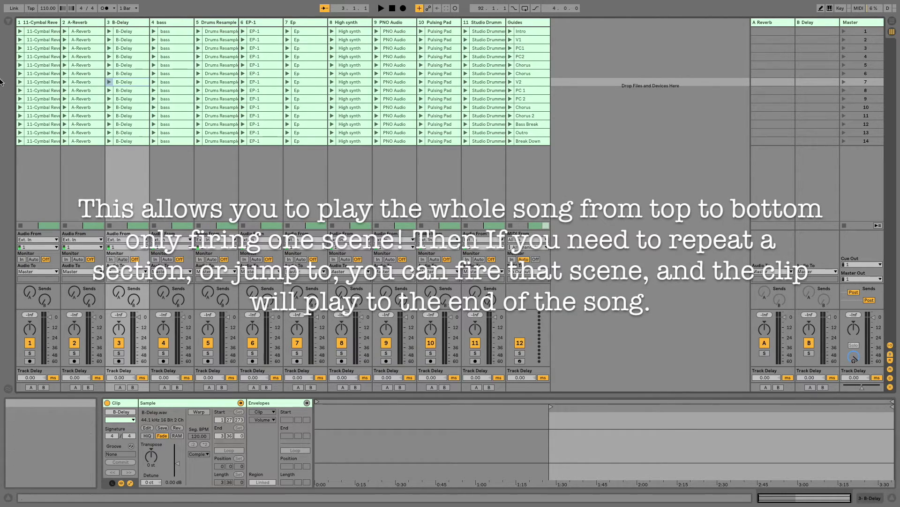
- Group all eleven stem tracks together with the Guides track
left_click(47, 26)
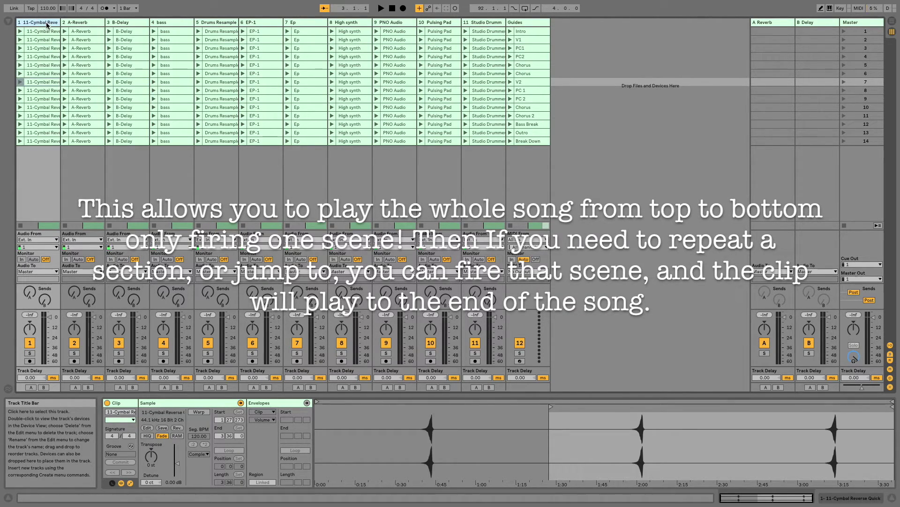
left_click(538, 25, "shift")
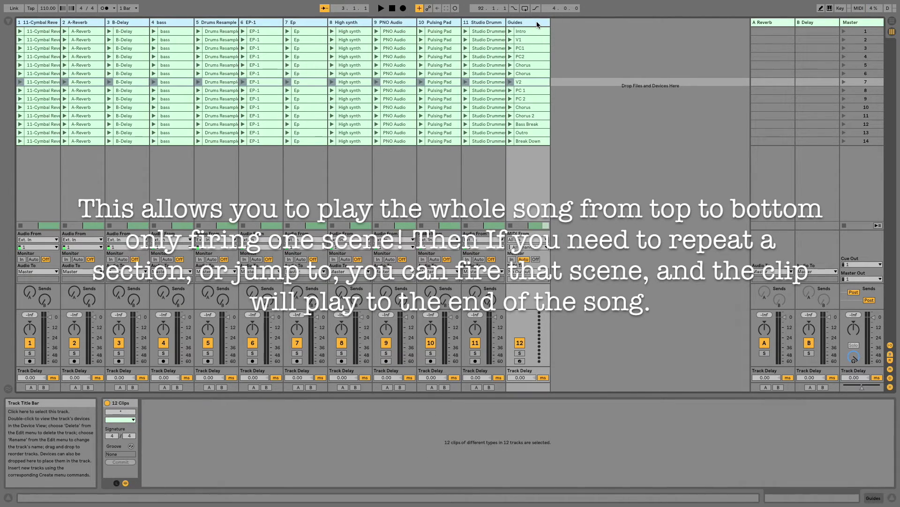
left_click(575, 29)
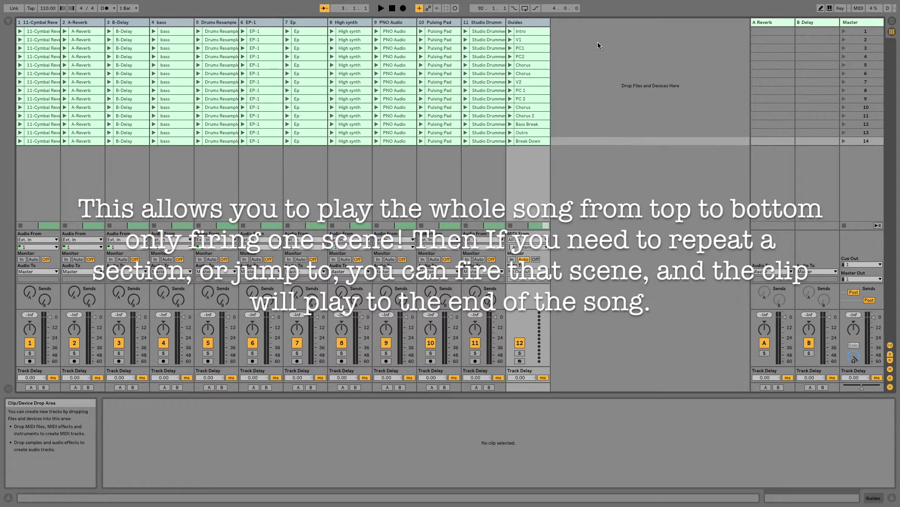
left_click(520, 56)
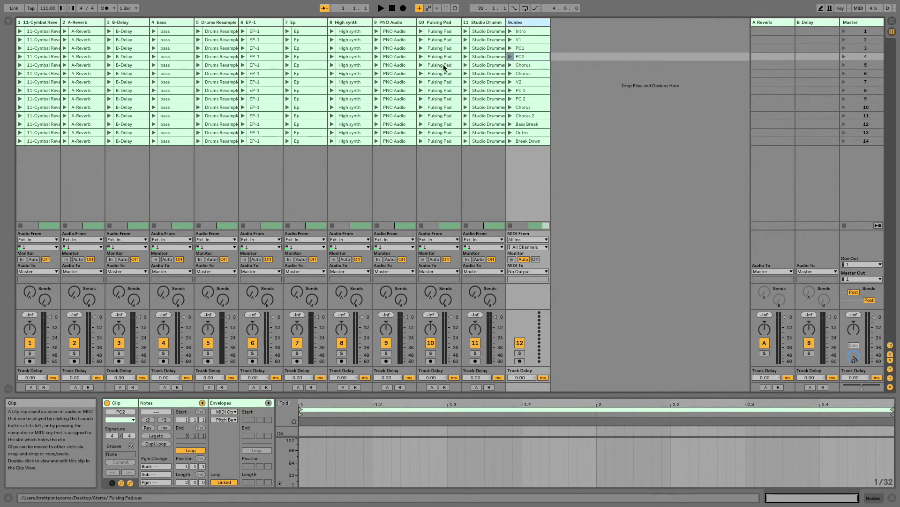
left_click(49, 22, "shift")
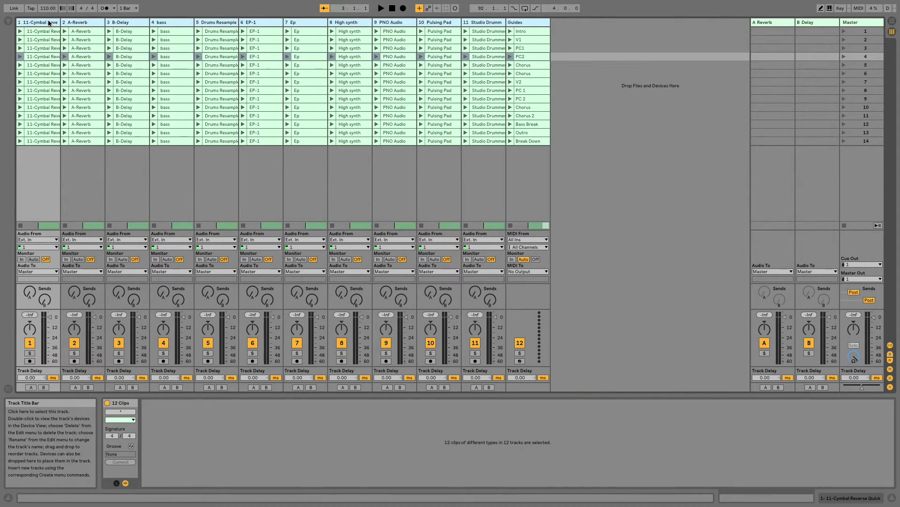
key("ctrl+g")
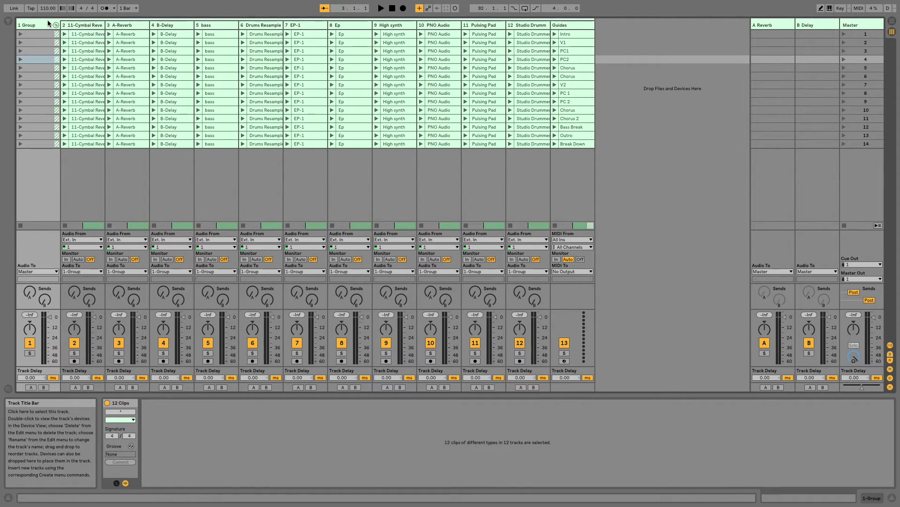
- Name the group Cant Stop The Feeling_4/4_110, widen it until the full name is readable, and fold it
type("Cant Stop The")
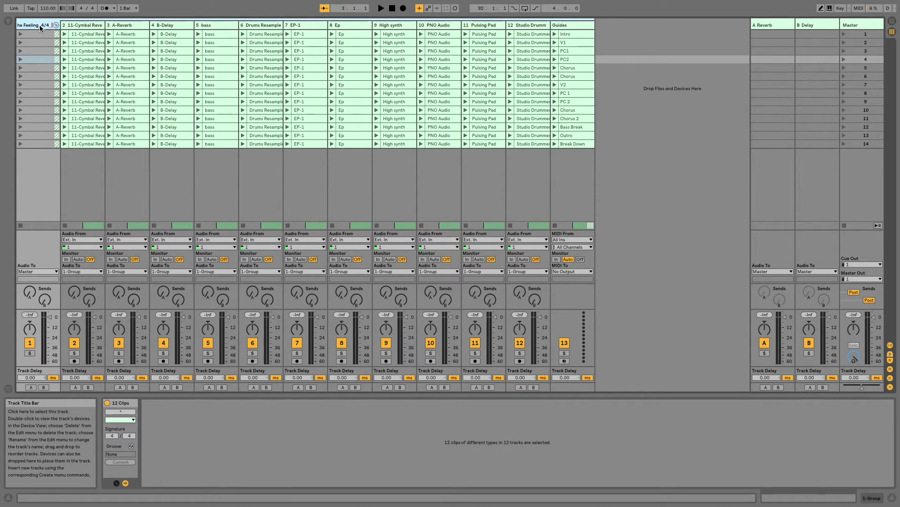
type("Feeling_4/4_110")
key("Return")
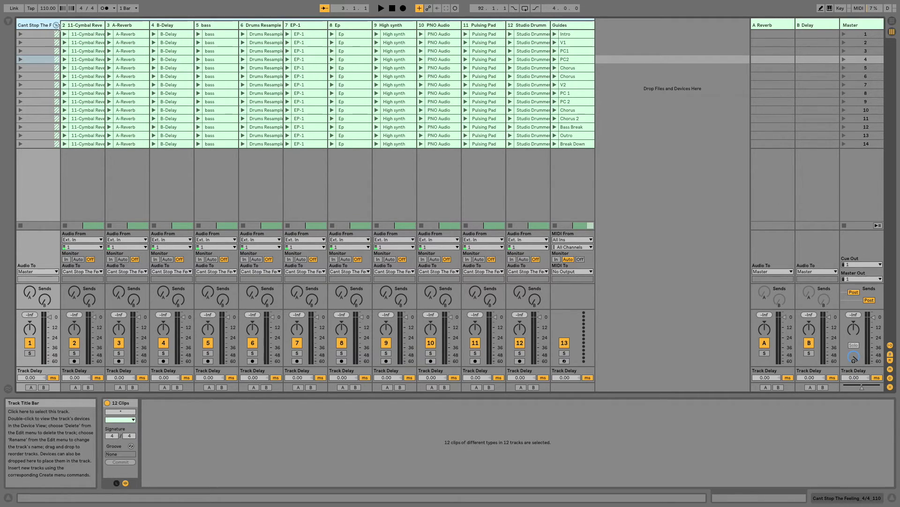
left_click_drag(60, 26, 143, 27)
left_click(136, 25)
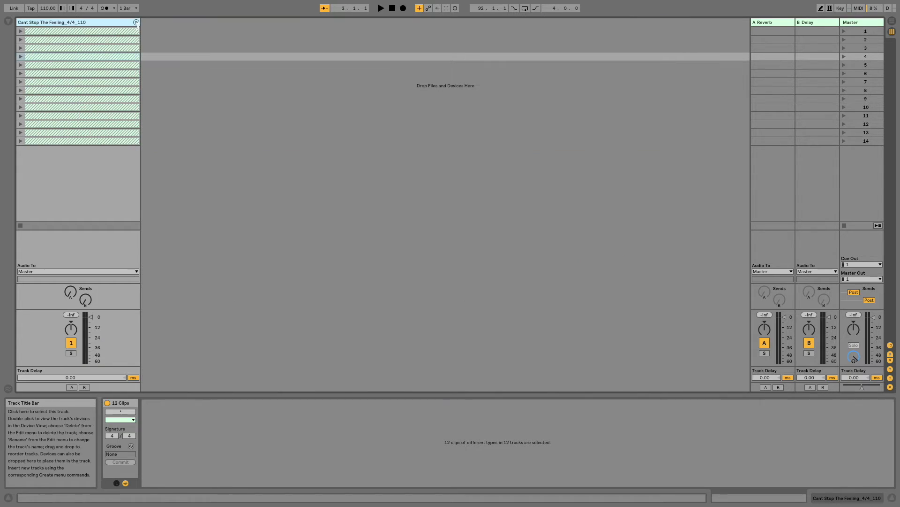
- Browse the Back Up Drive's Arranged Songs folder down to the New Wine_B_70 BPM_4-4.als set, collapse it, and open the Camp Songs folder
left_click(11, 23)
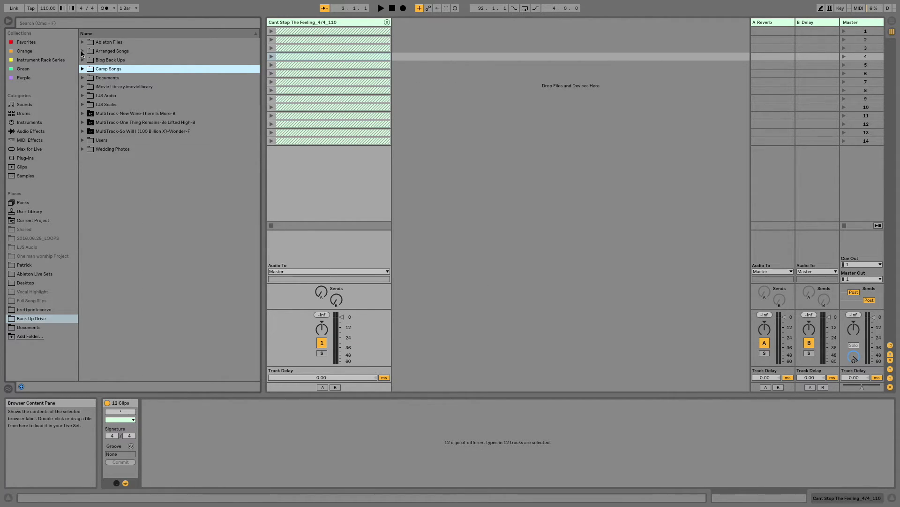
left_click(83, 50)
left_click(88, 104)
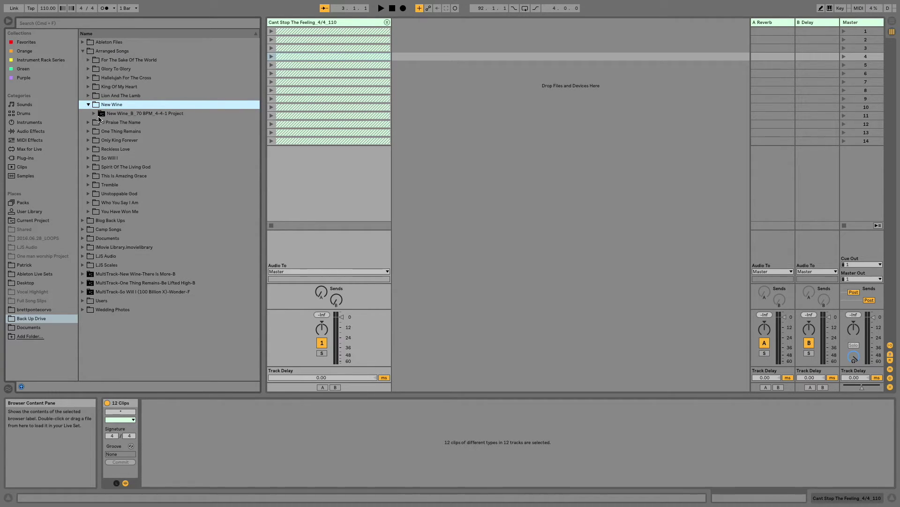
left_click(94, 113)
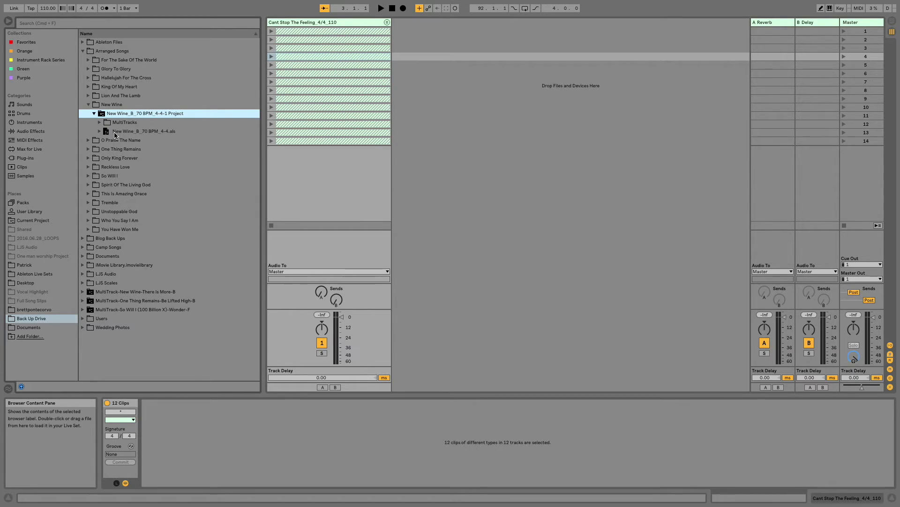
left_click(149, 132)
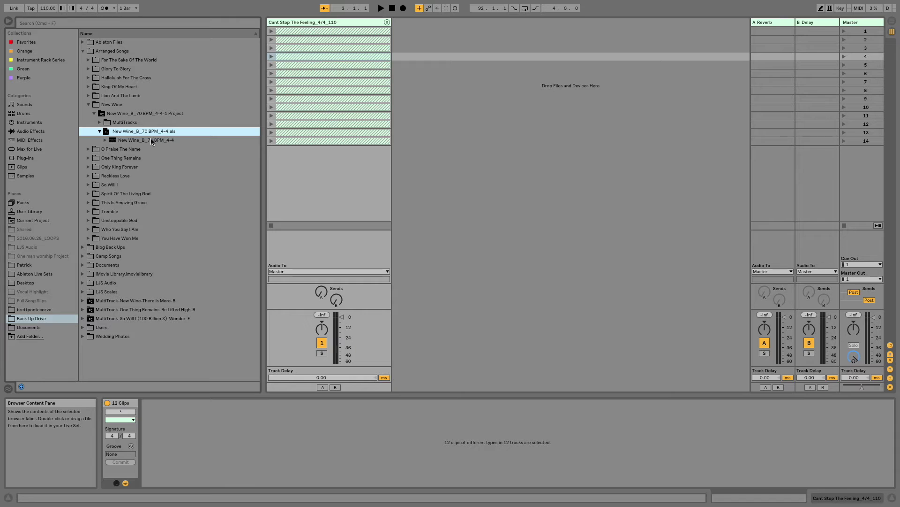
left_click(88, 104)
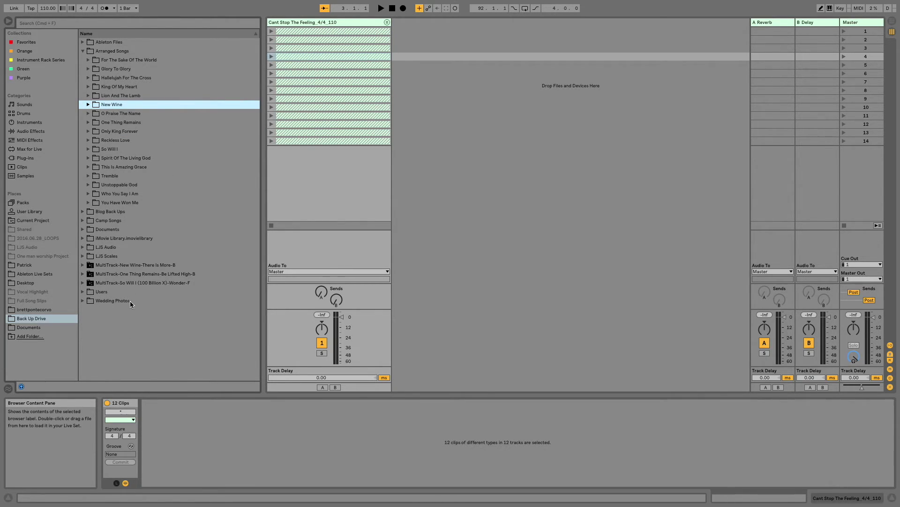
left_click(122, 221)
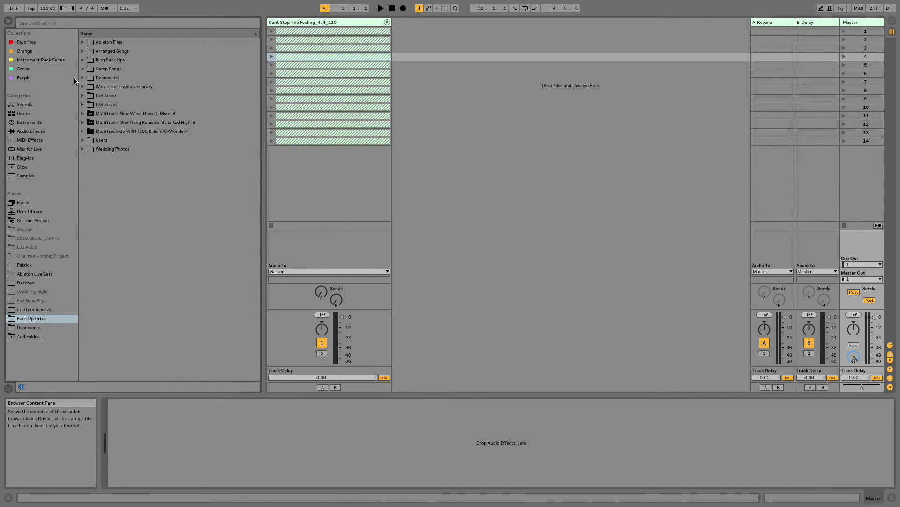
- Save the Cant Stop The Feeling group into the Camp Songs folder as Cant Stop The Feeling_4_4_110.als, and collapse the folder
left_click(84, 70)
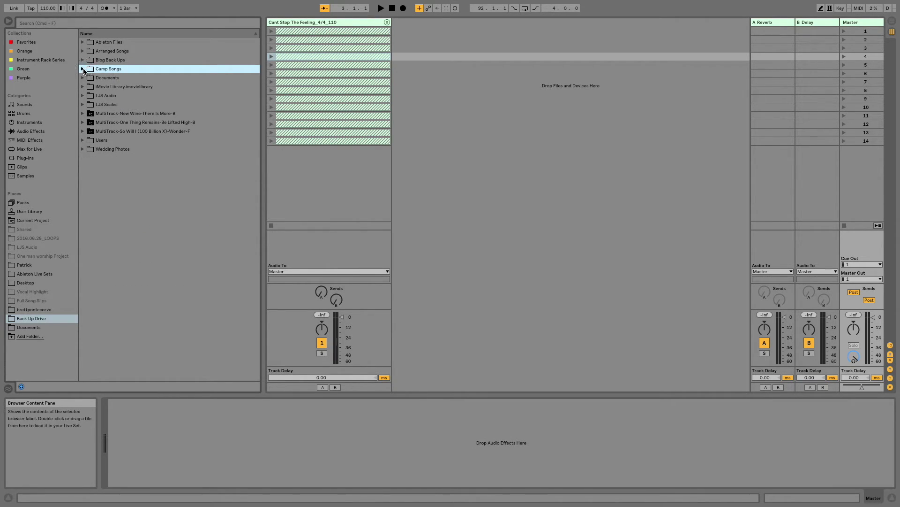
left_click(83, 69)
left_click_drag(311, 24, 109, 70)
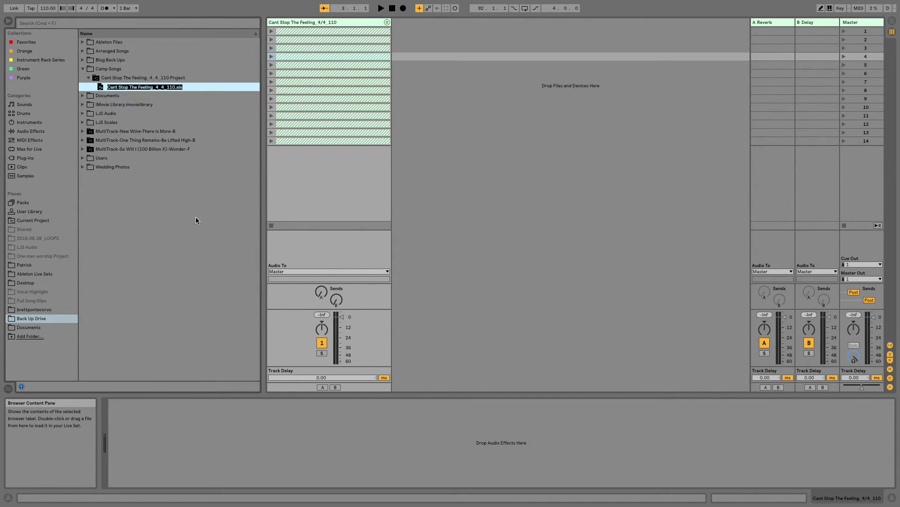
key("Return")
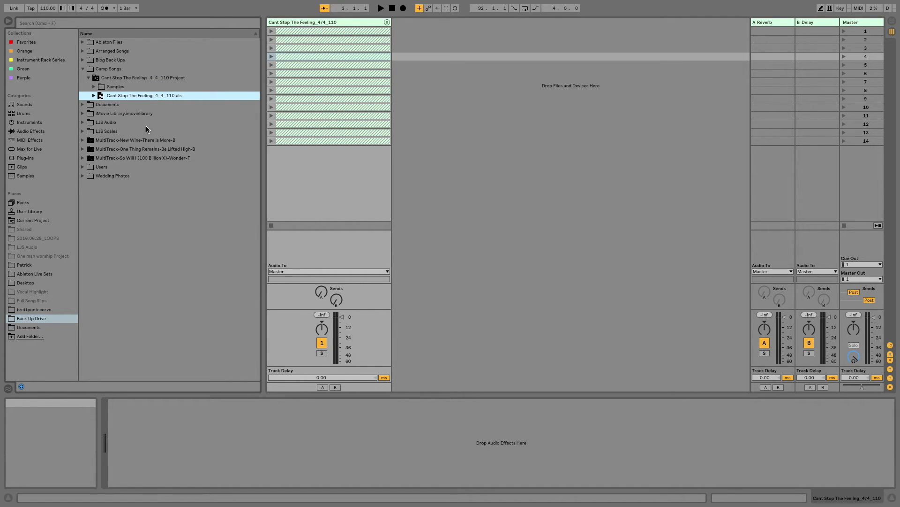
left_click(83, 70)
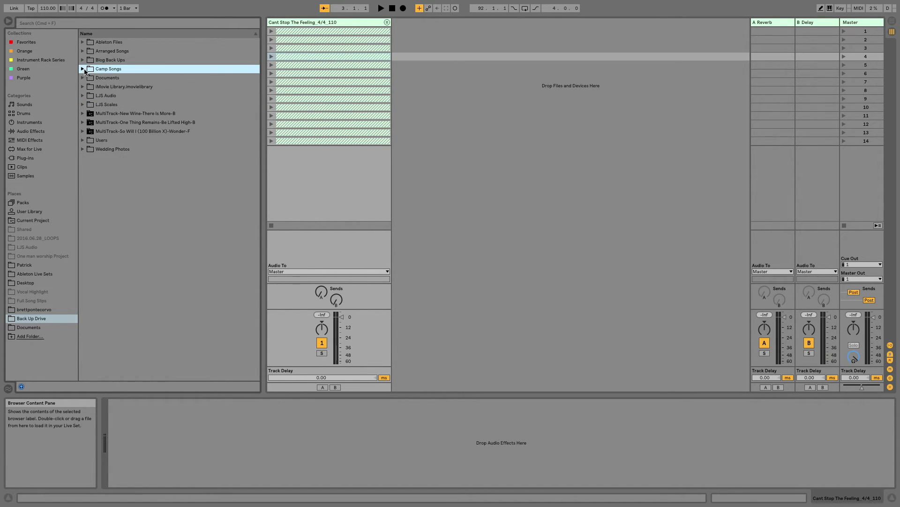
left_click(84, 69)
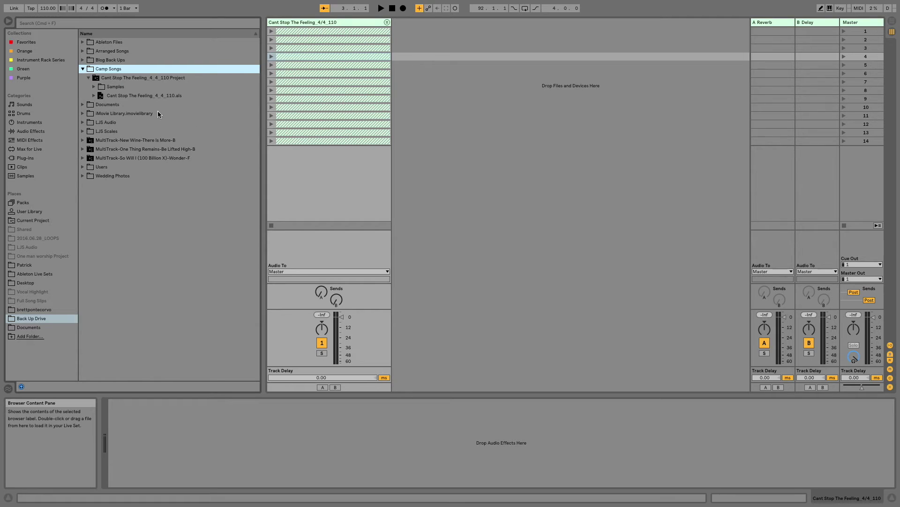
left_click(83, 69)
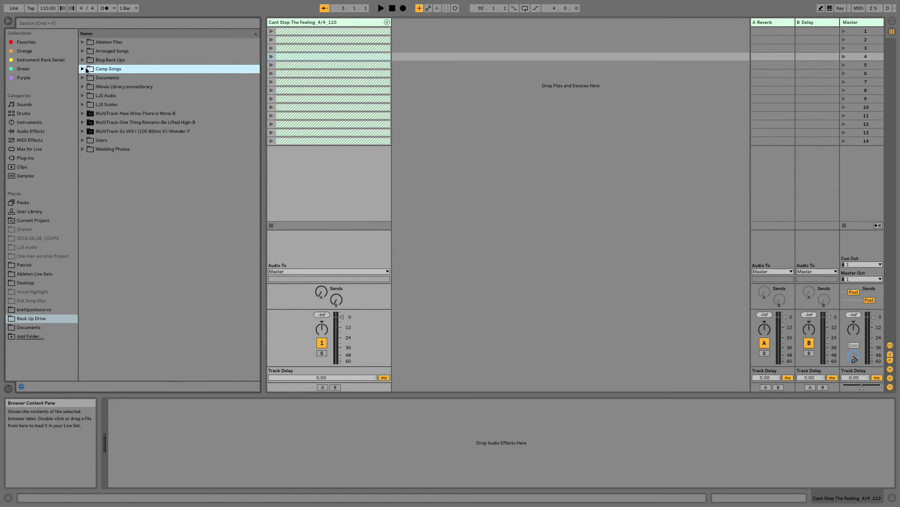